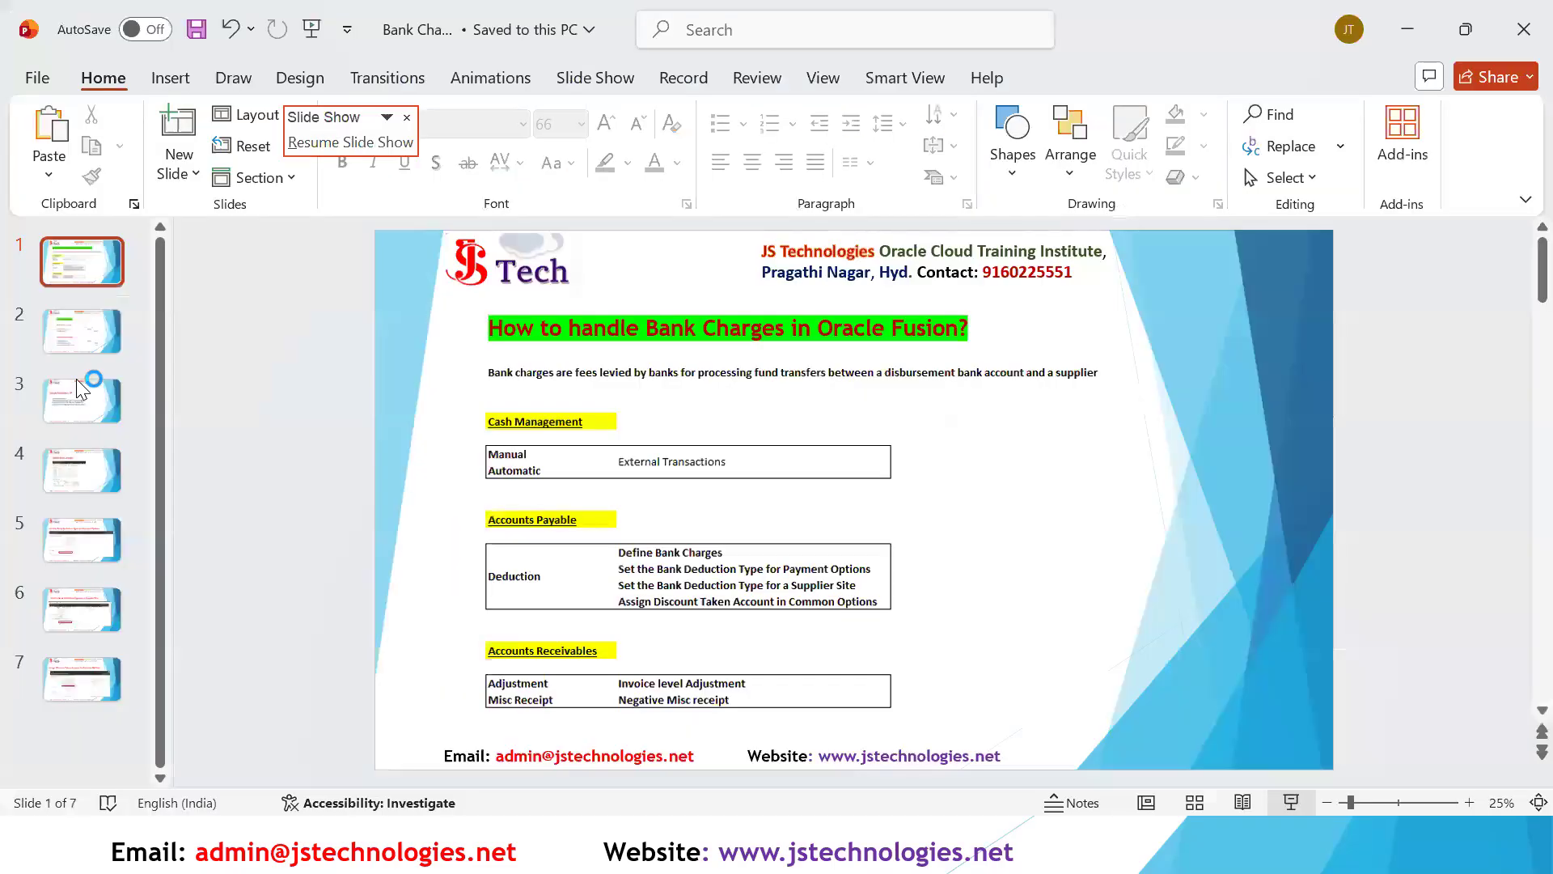
- Review the Accounting Entries slide, the validated DTBANKCHARGE1 invoice in the browser and the Define Bank Charges slide
{"action": "left_click", "coordinate": [103, 331]}
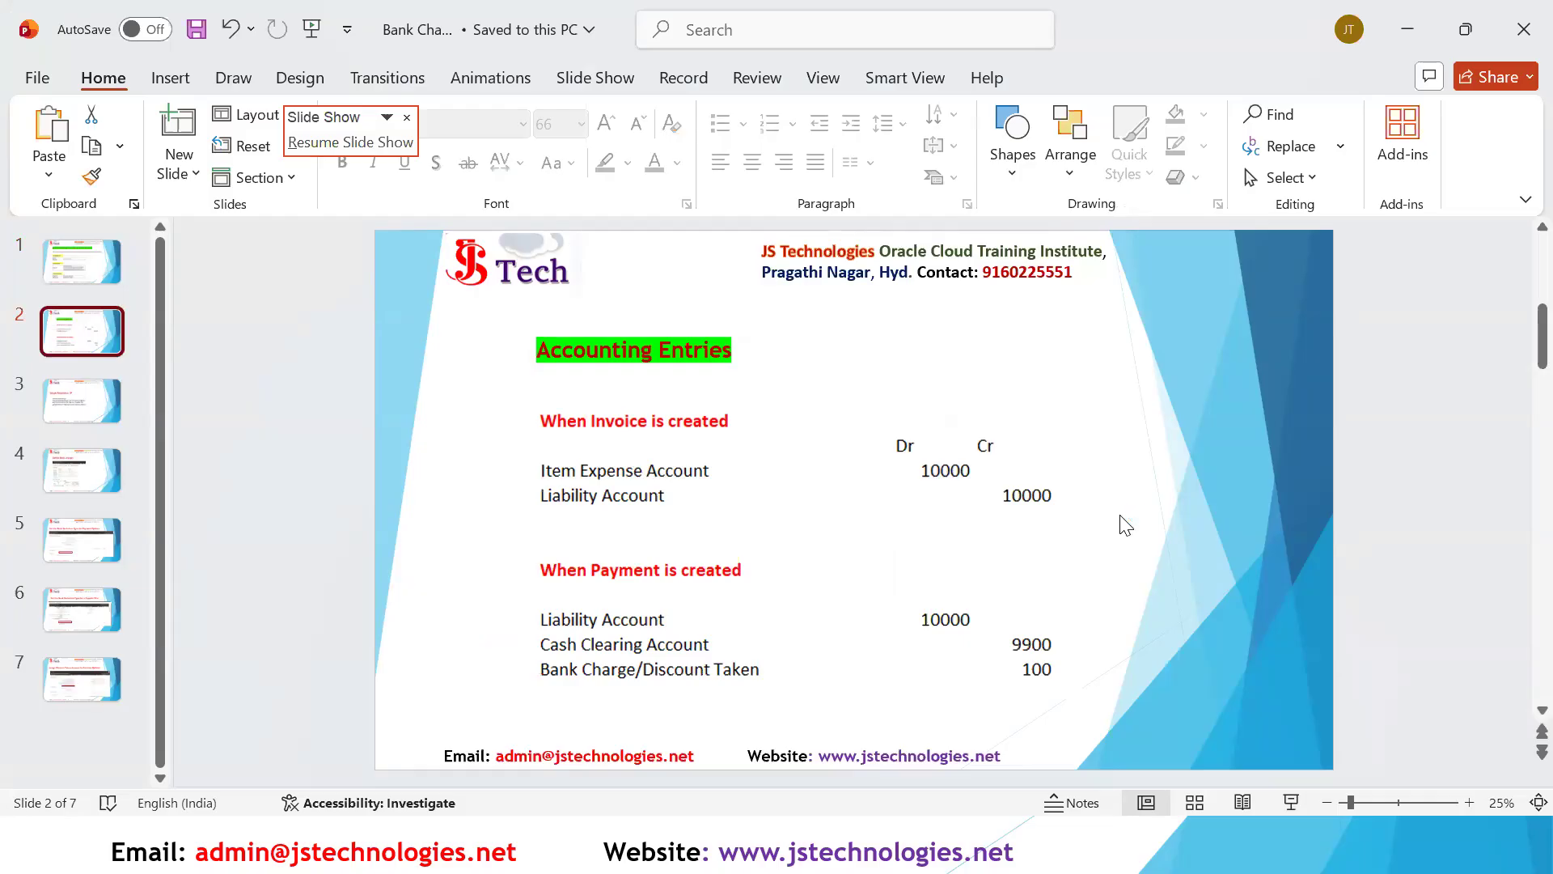
{"action": "key", "text": "alt+Tab"}
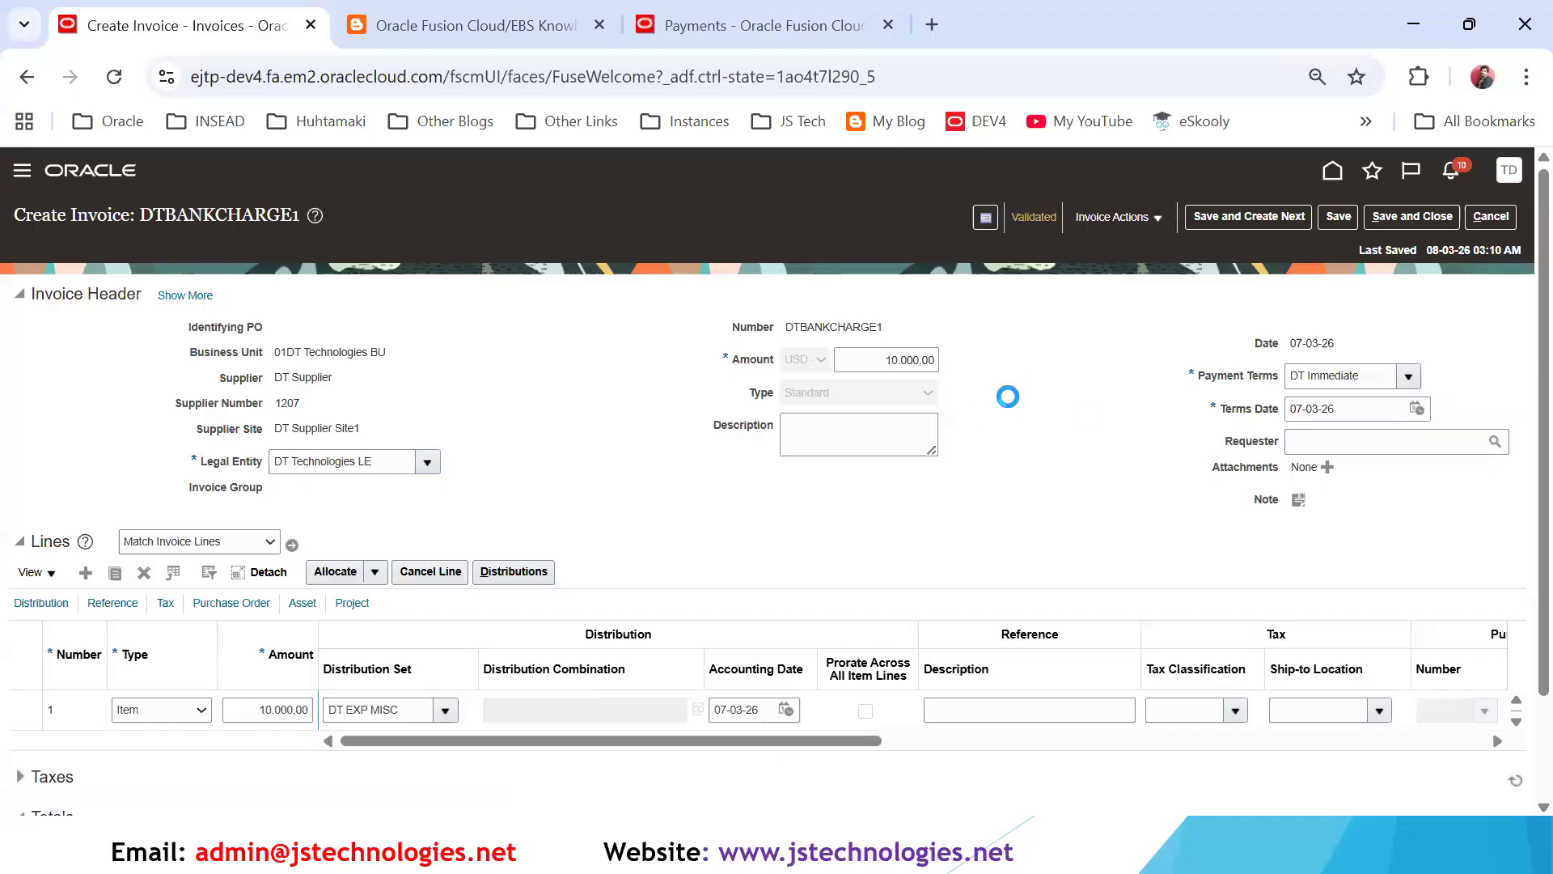
{"action": "left_click", "coordinate": [1034, 217]}
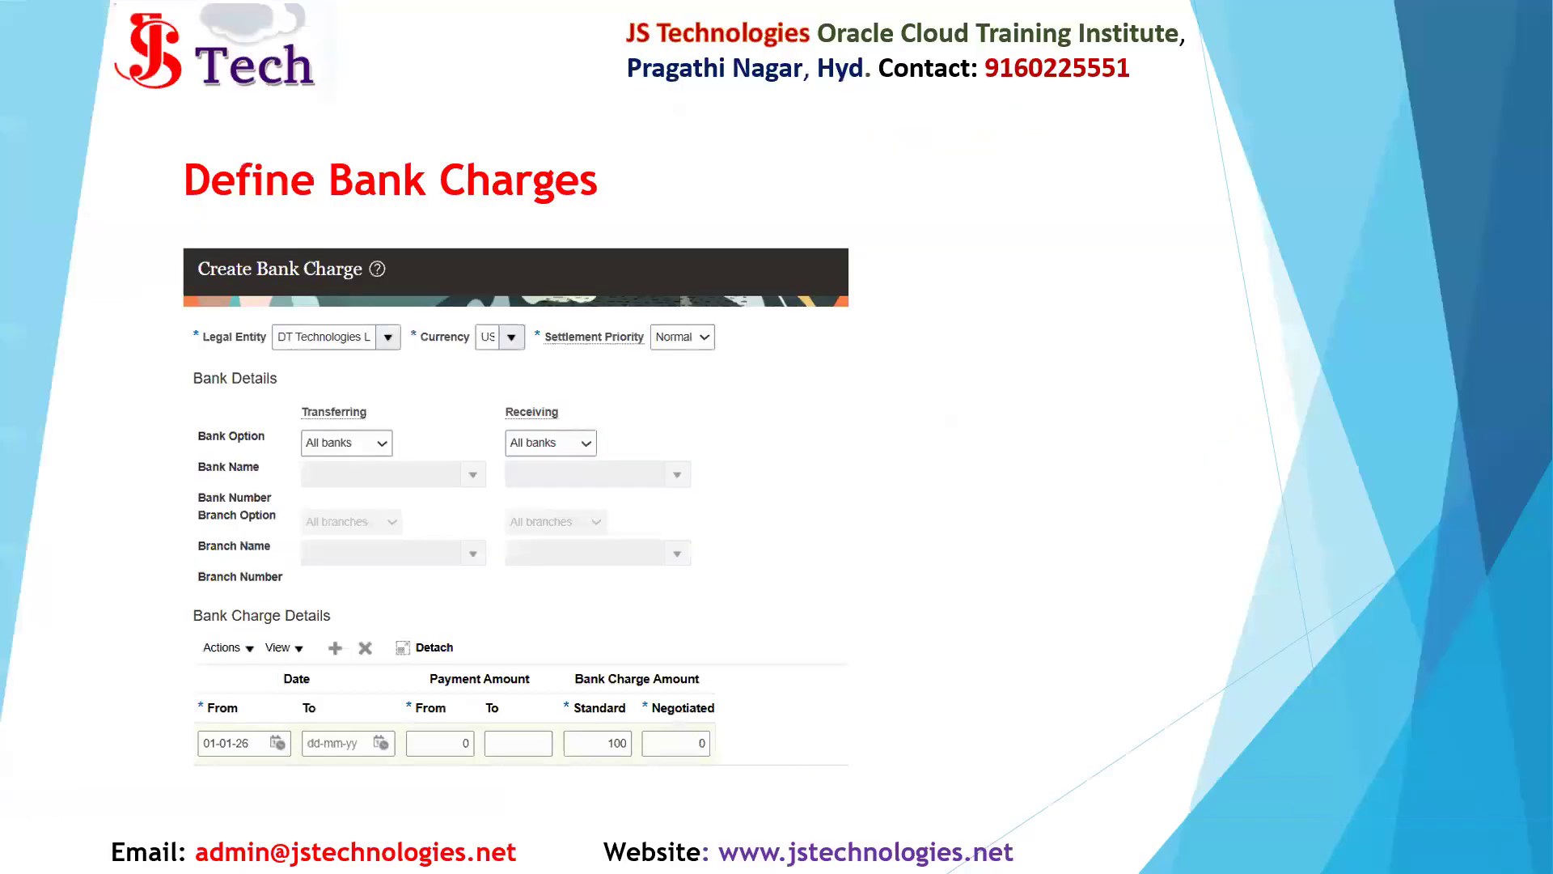
{"action": "key", "text": "Escape"}
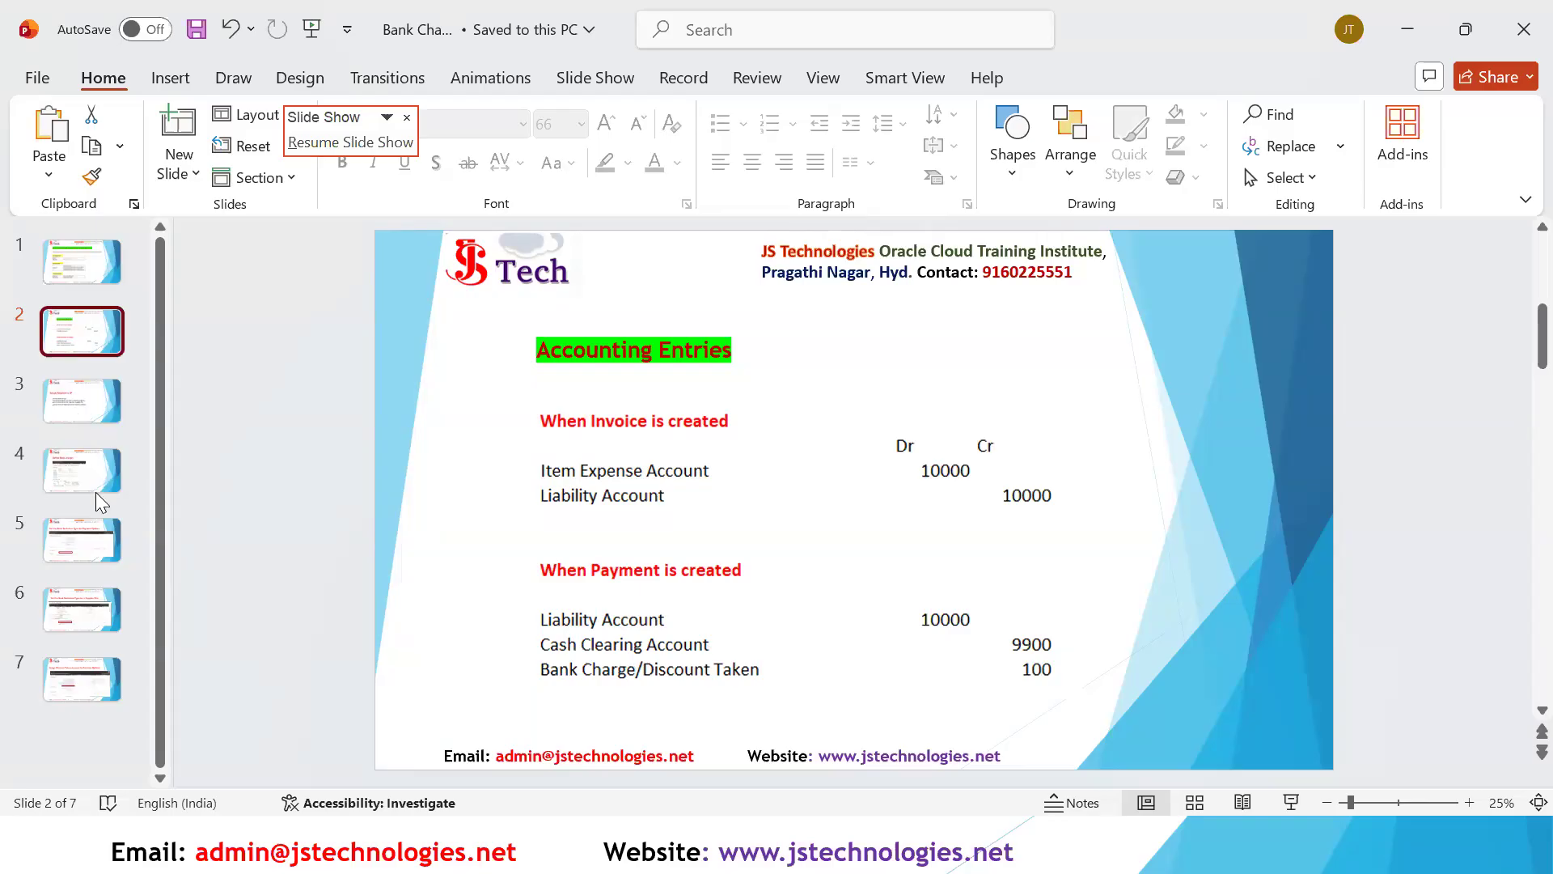
- Review the slides on defining bank charges, deduction types for payment options and supplier site, the discount taken account, and the overview slide
{"action": "key", "text": "Down"}
{"action": "key", "text": "Down"}
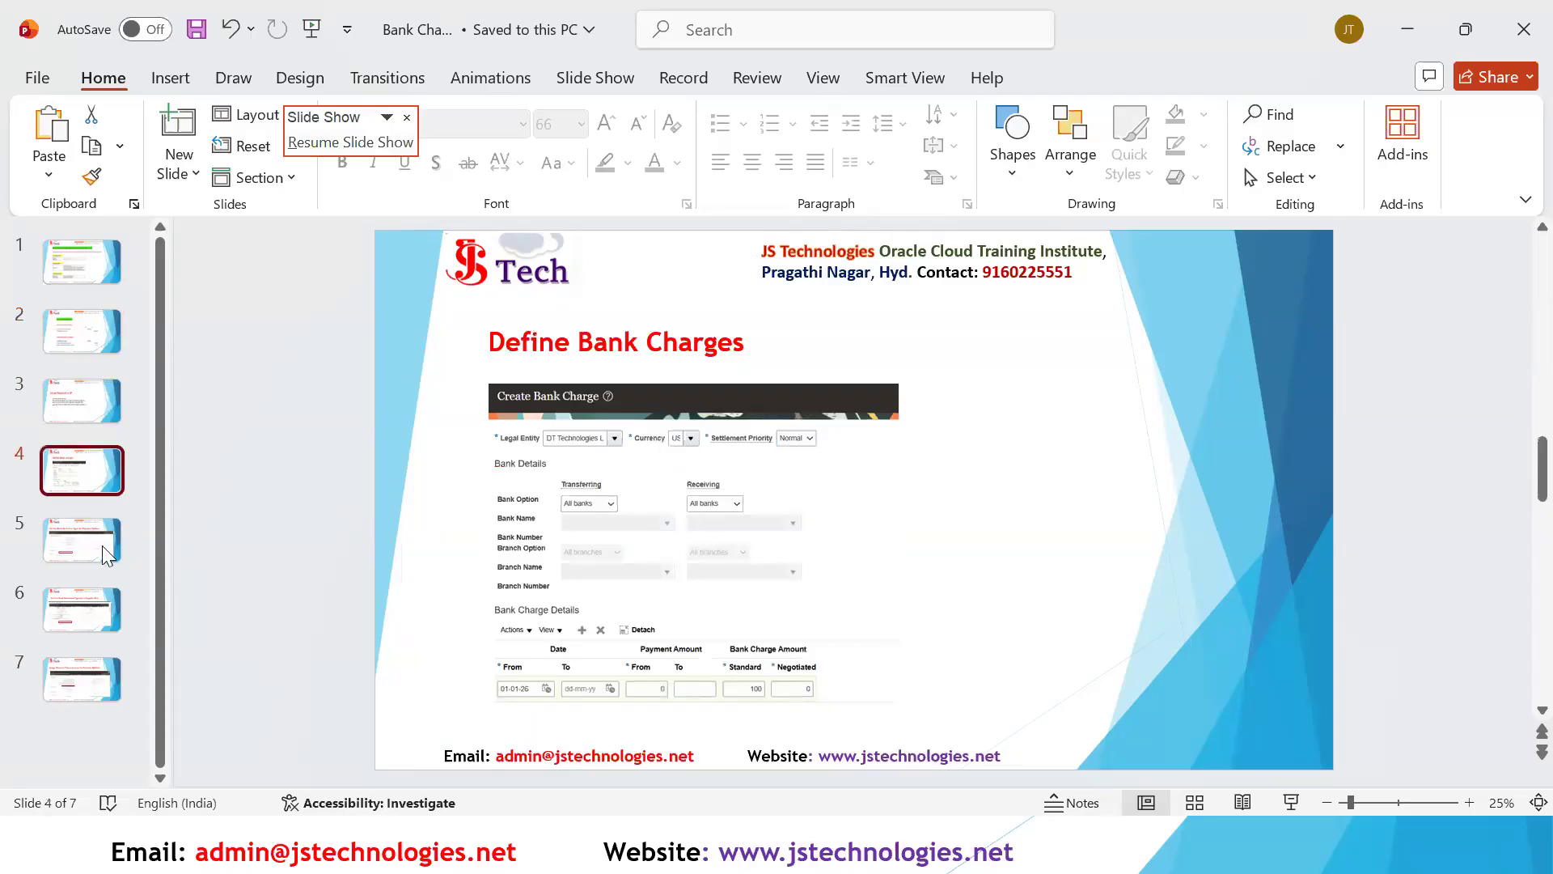
{"action": "key", "text": "Down"}
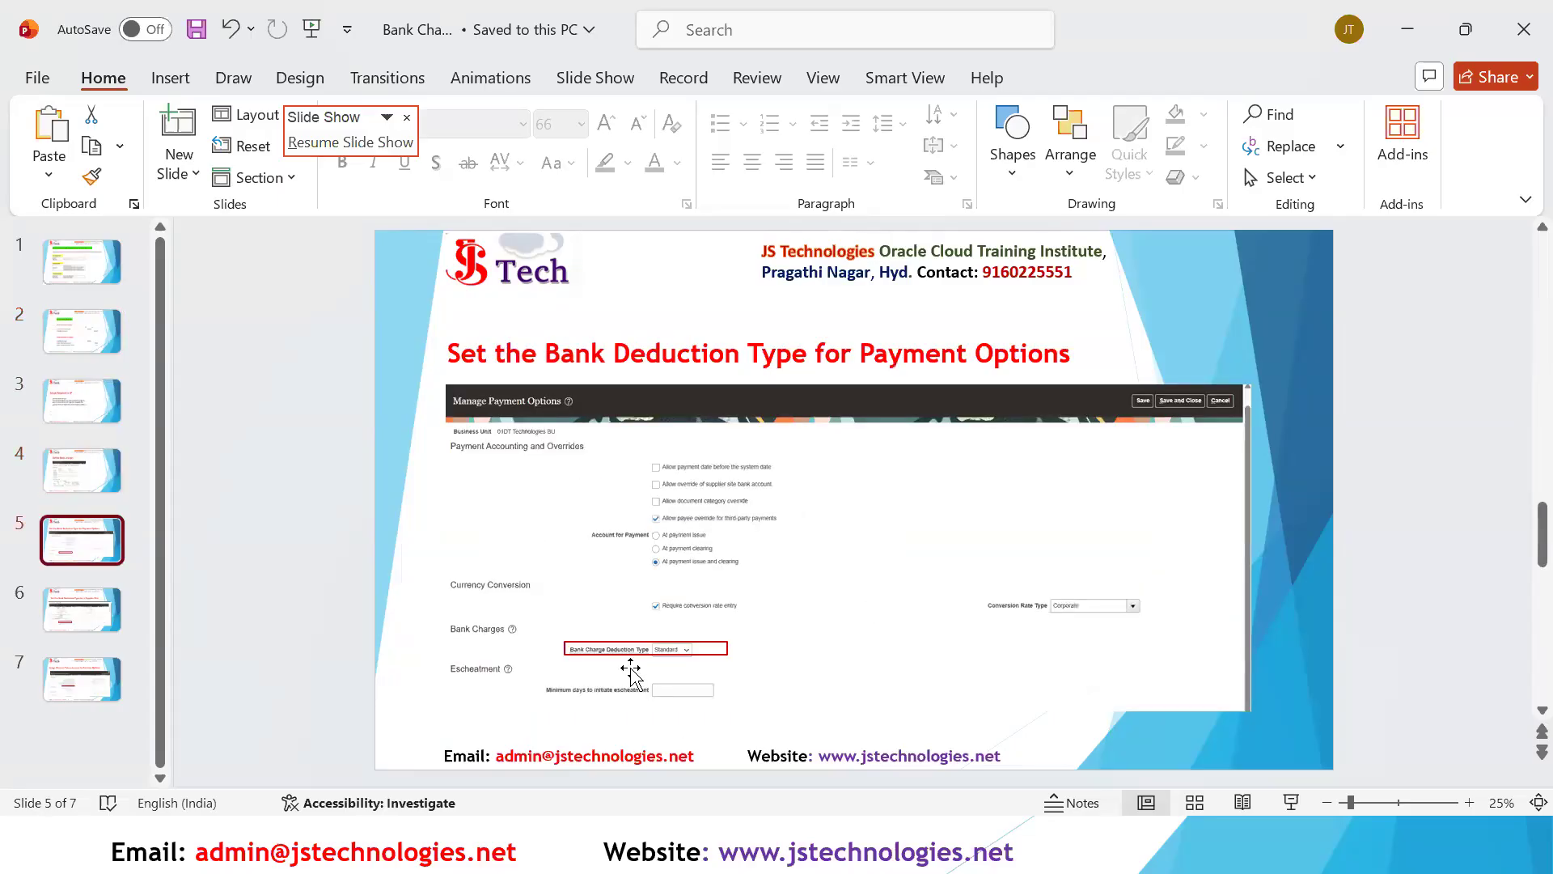
{"action": "left_click", "coordinate": [87, 693]}
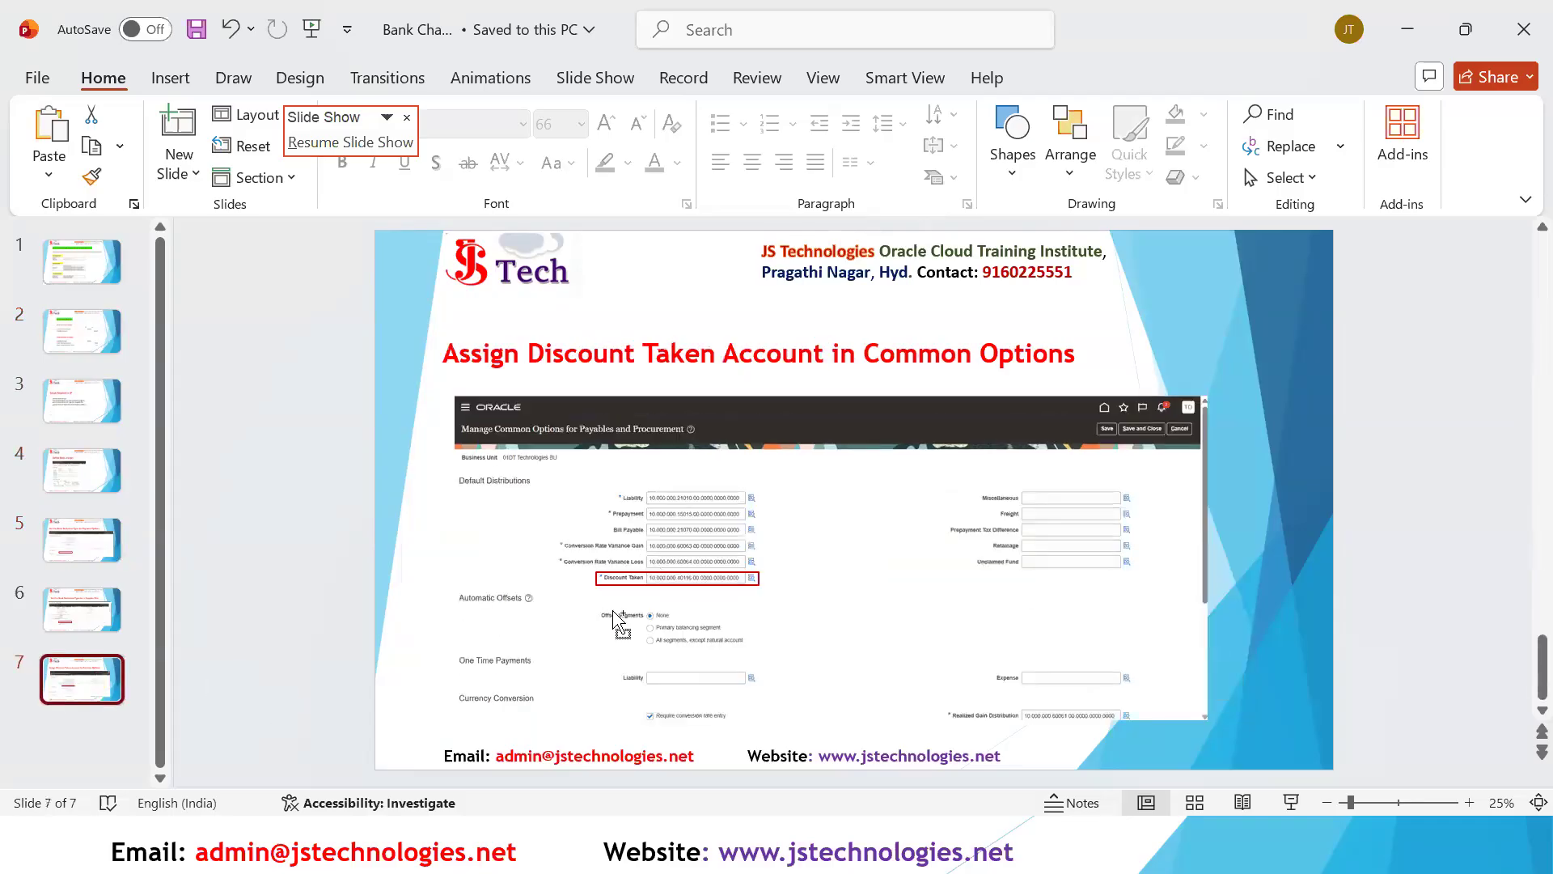
{"action": "scroll", "coordinate": [572, 616], "scroll_direction": "up", "scroll_amount": 2}
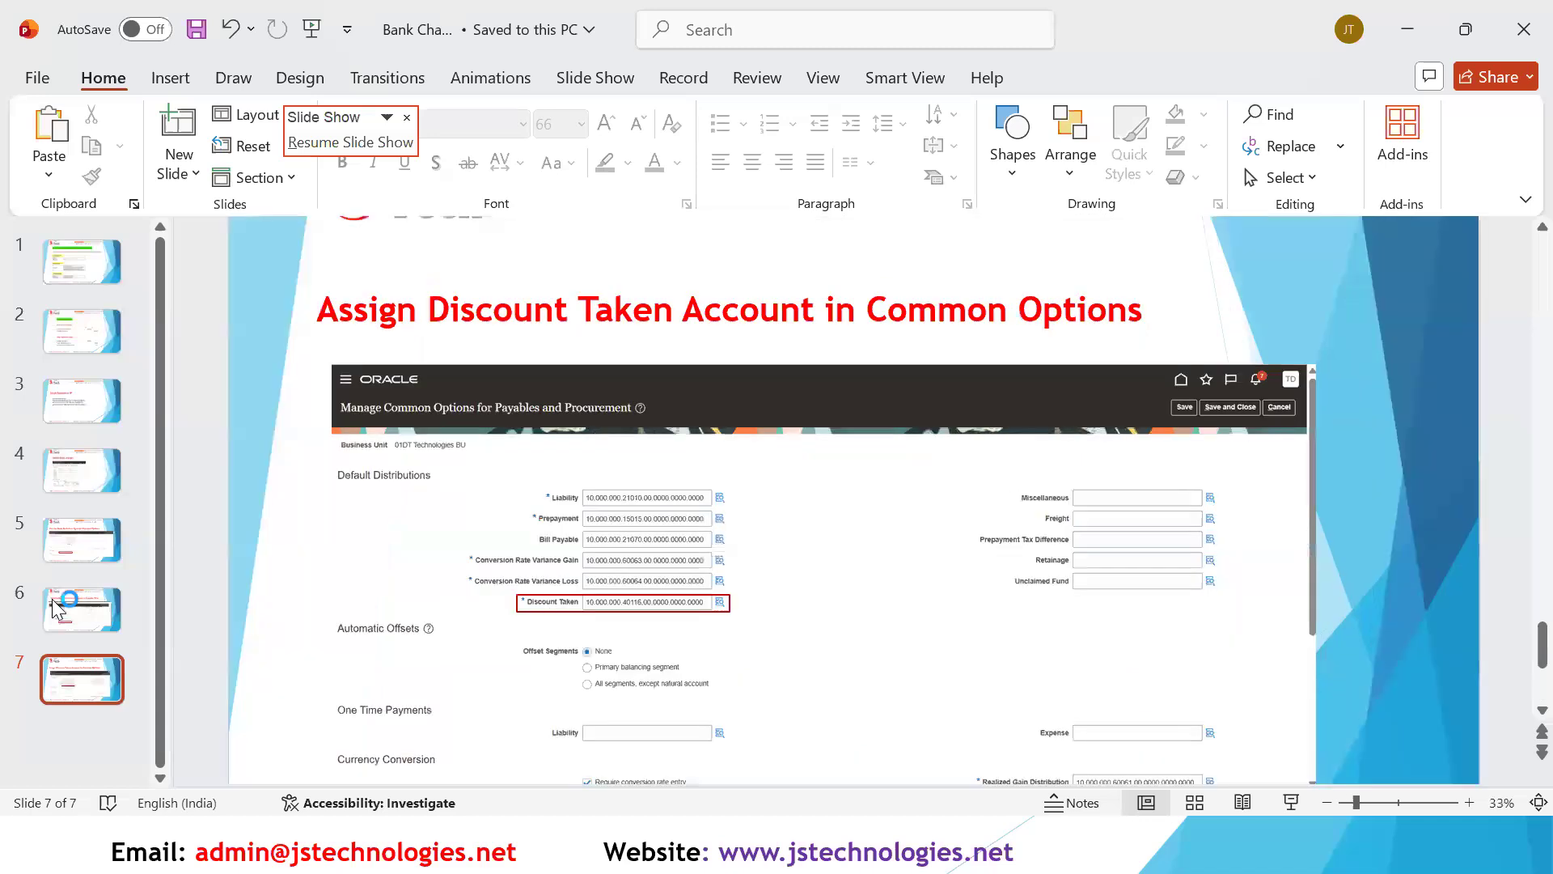
{"action": "left_click", "coordinate": [52, 599]}
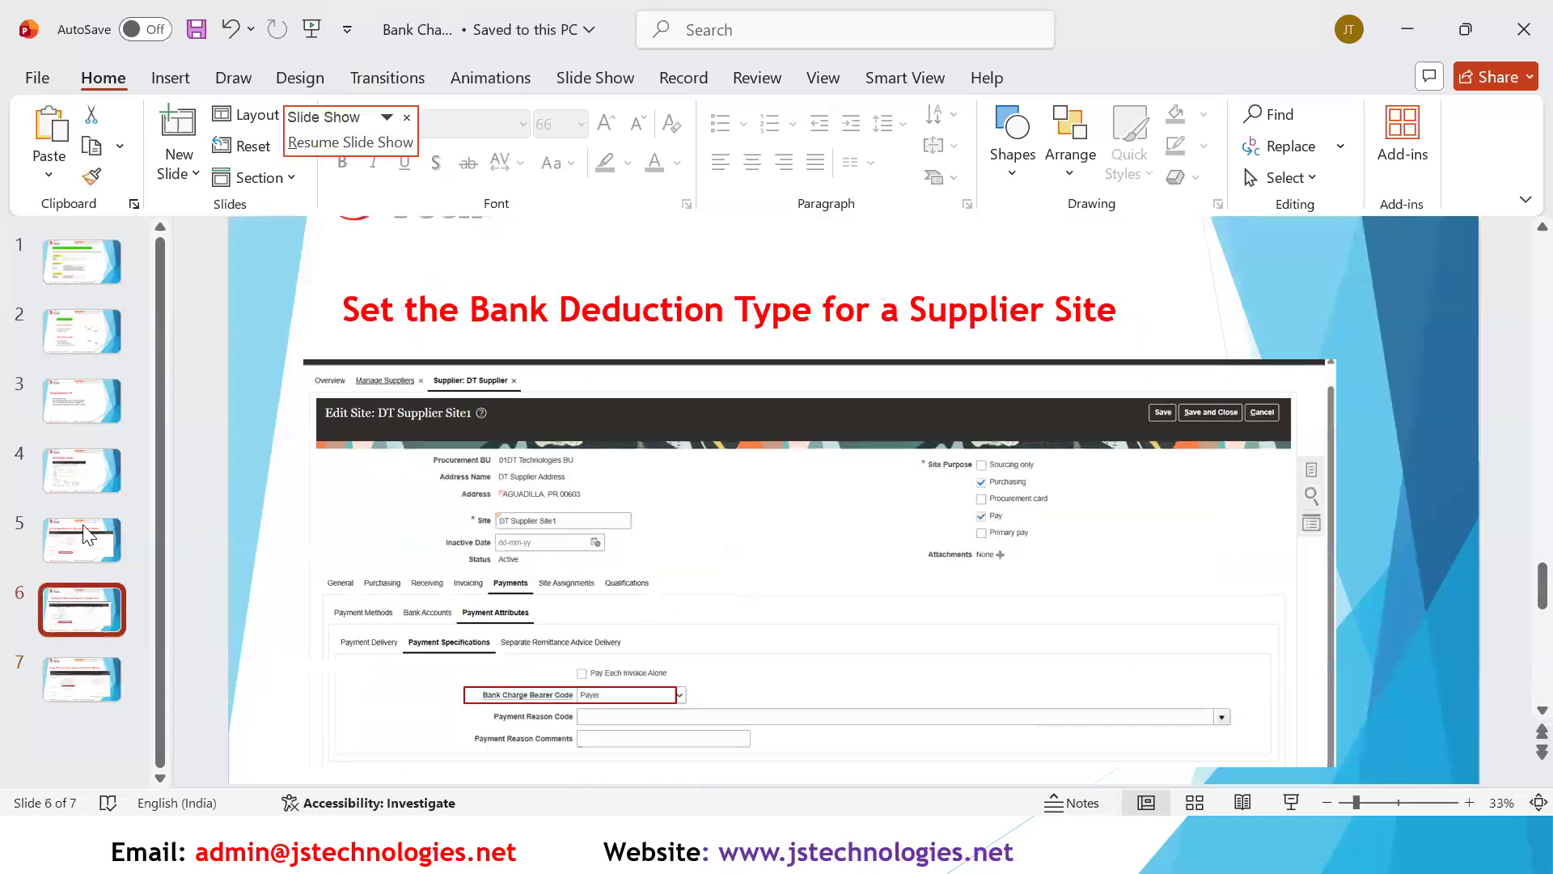
{"action": "left_click", "coordinate": [79, 261]}
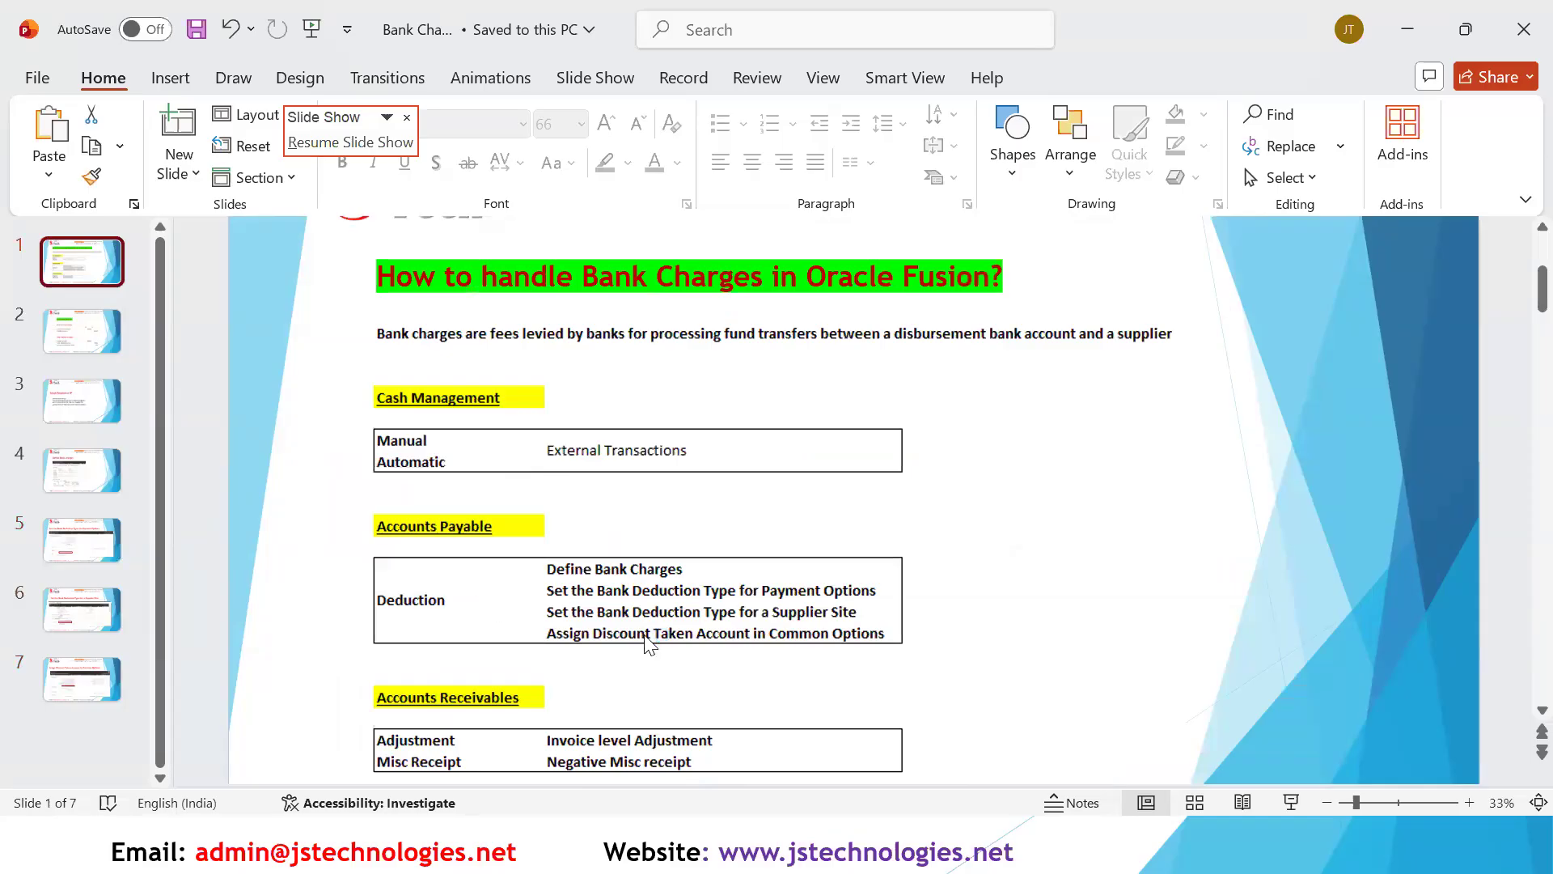
- Show the Accounting Entries slide in the running slide show to review the invoice and payment entries
{"action": "key", "text": "alt+Tab"}
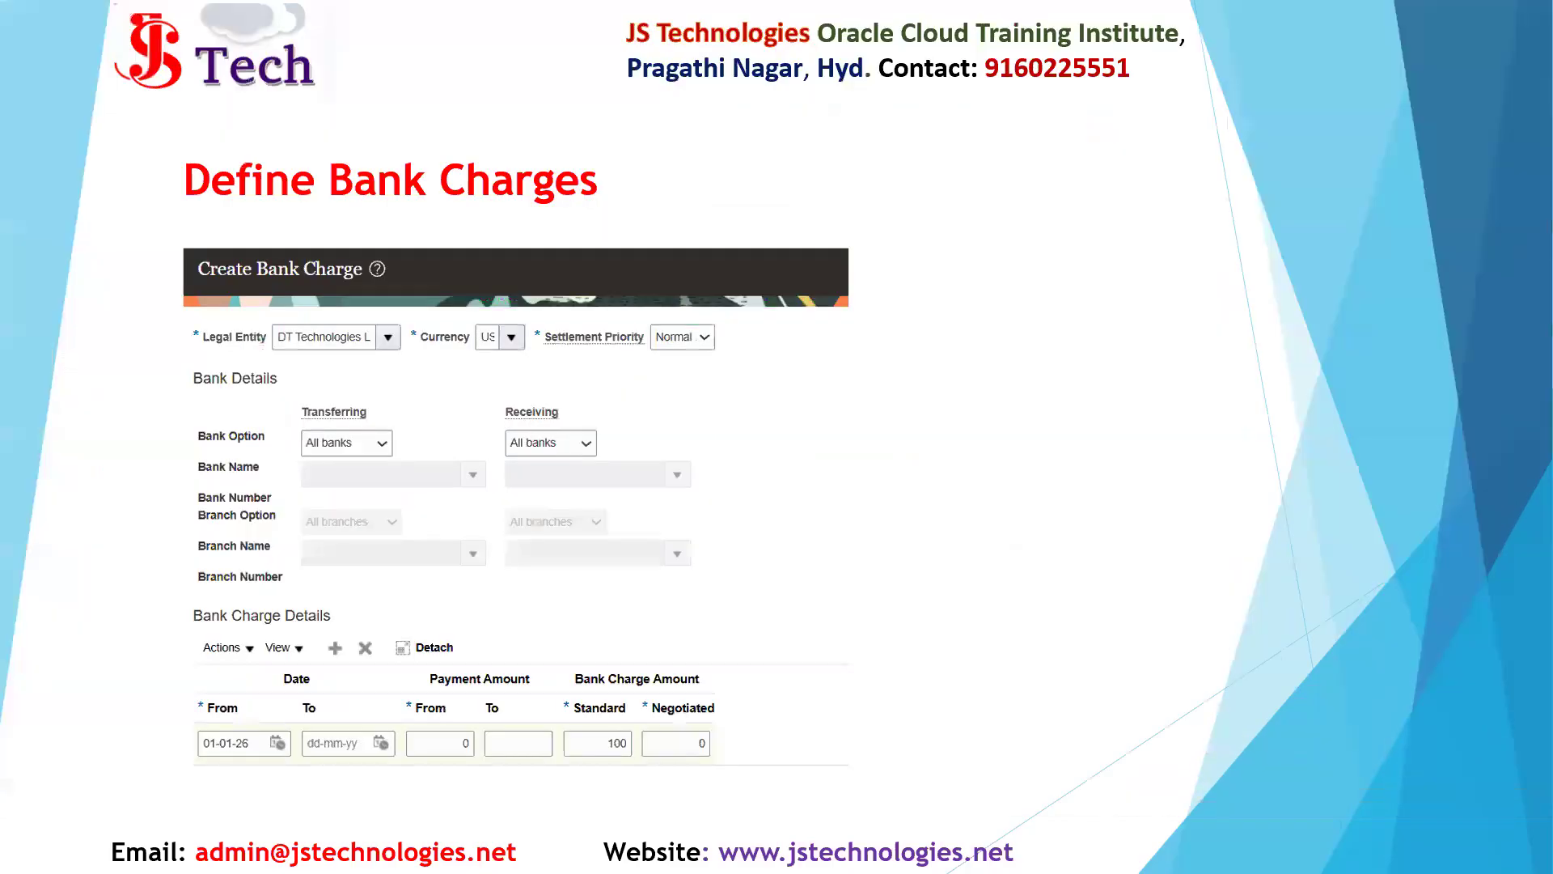
{"action": "key", "text": "Right"}
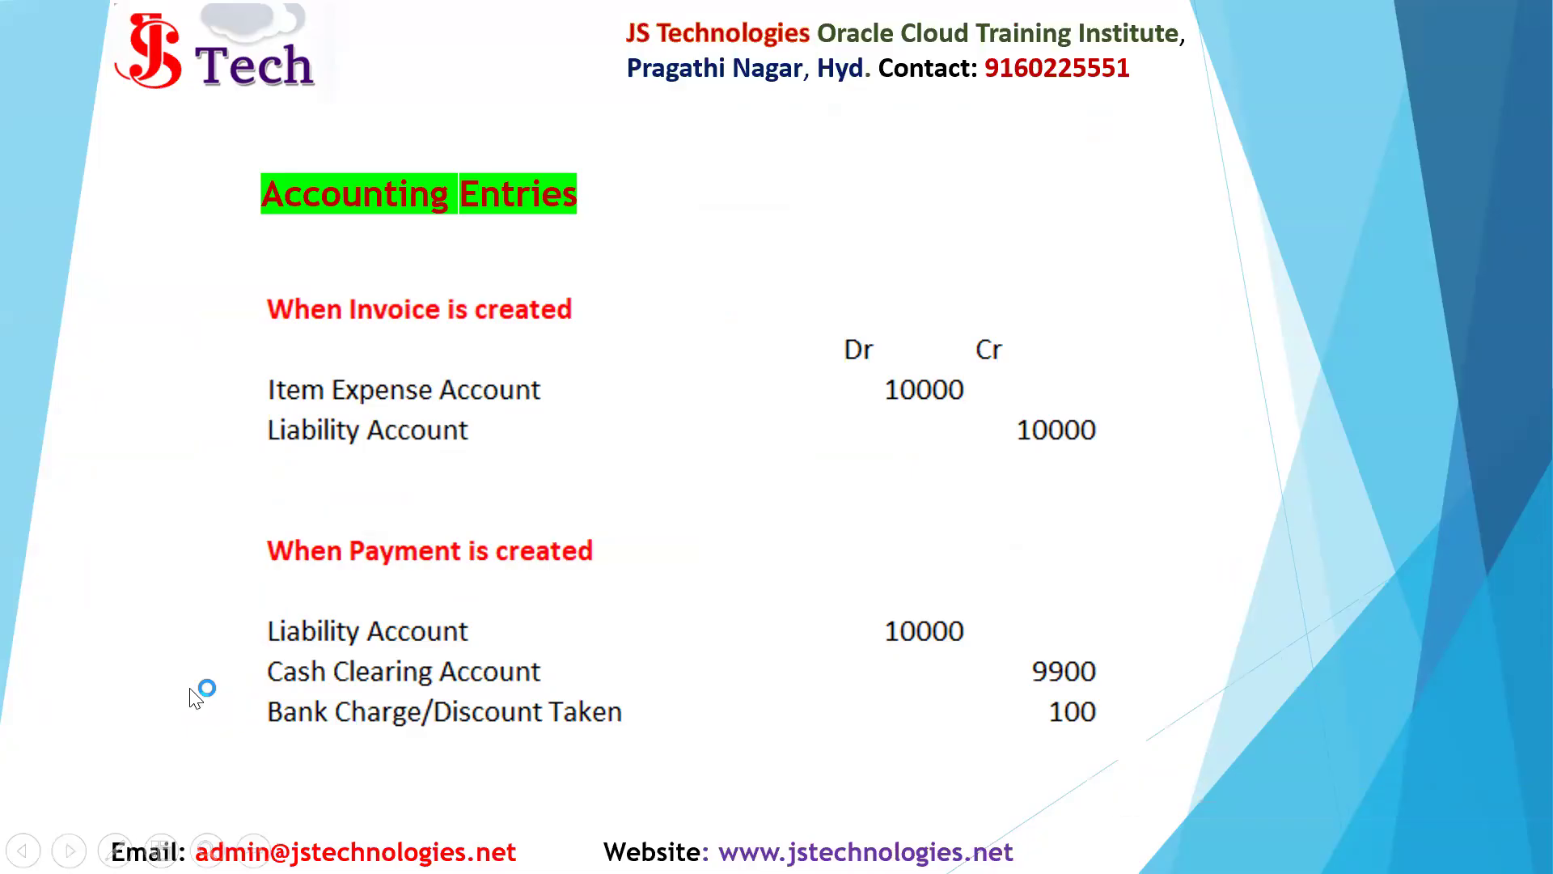
{"action": "key", "text": "alt+Tab"}
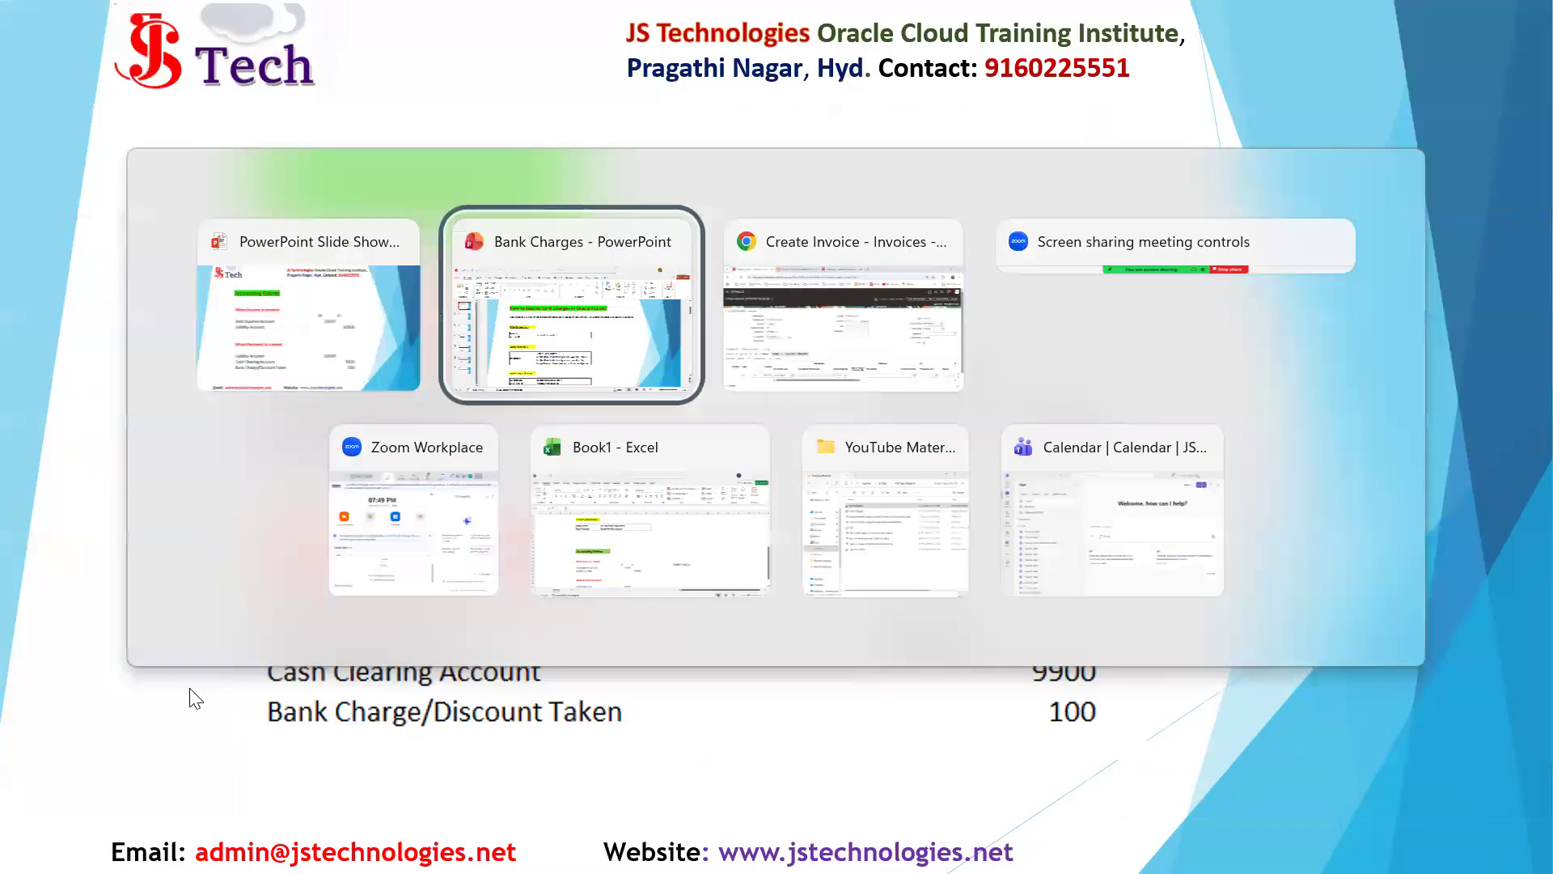
- Switch to Oracle Fusion in the browser and start a new payment process request from the Payments overview
{"action": "key", "text": "alt+Tab"}
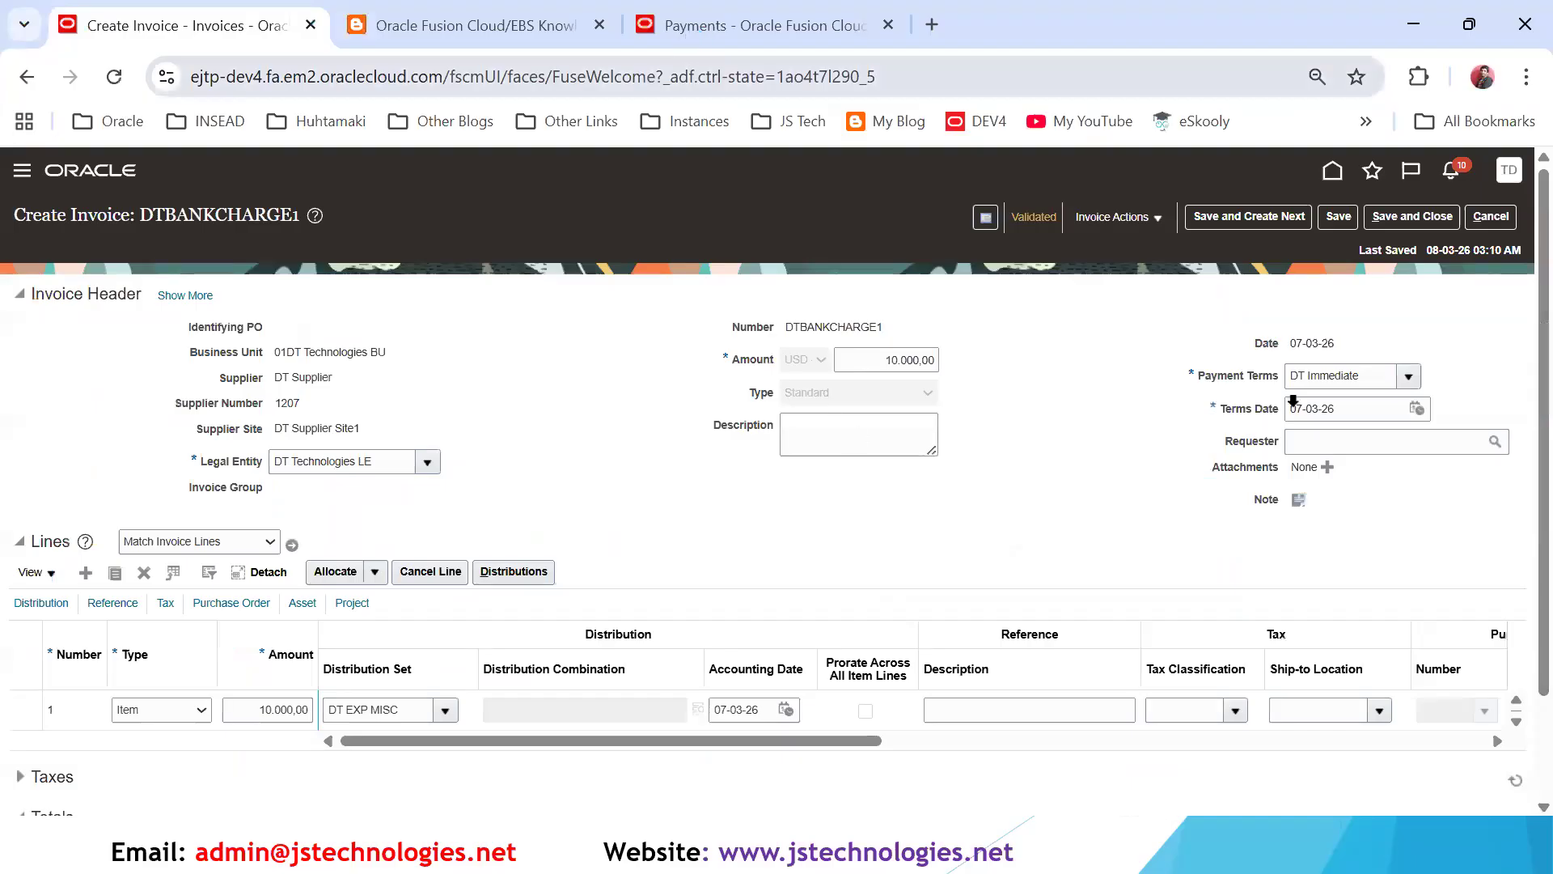
{"action": "key", "text": "ctrl+shift+Tab"}
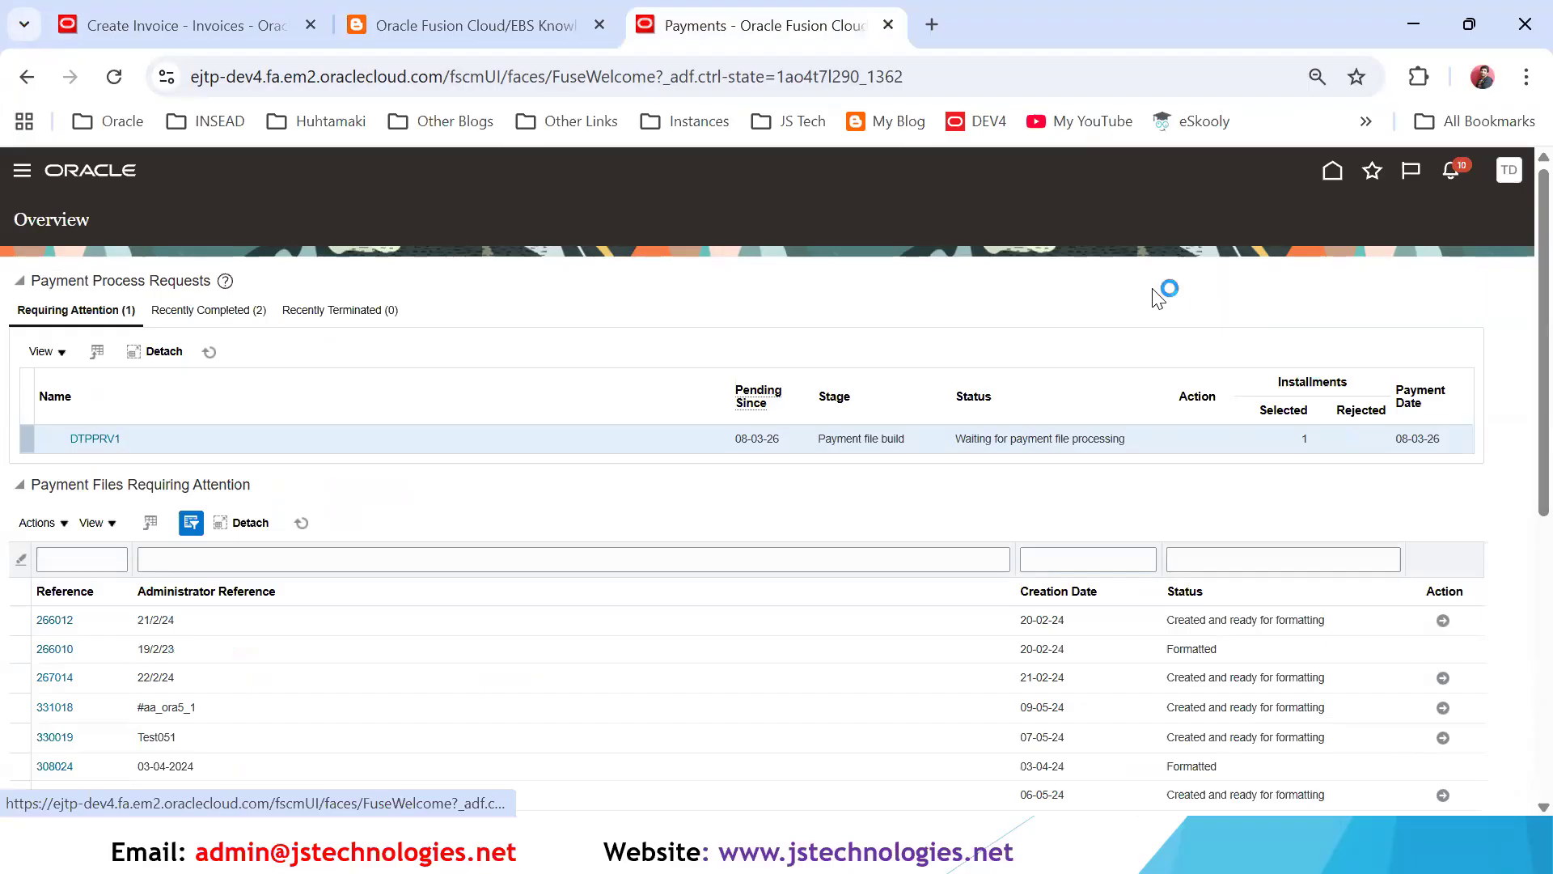
{"action": "left_click", "coordinate": [1342, 175]}
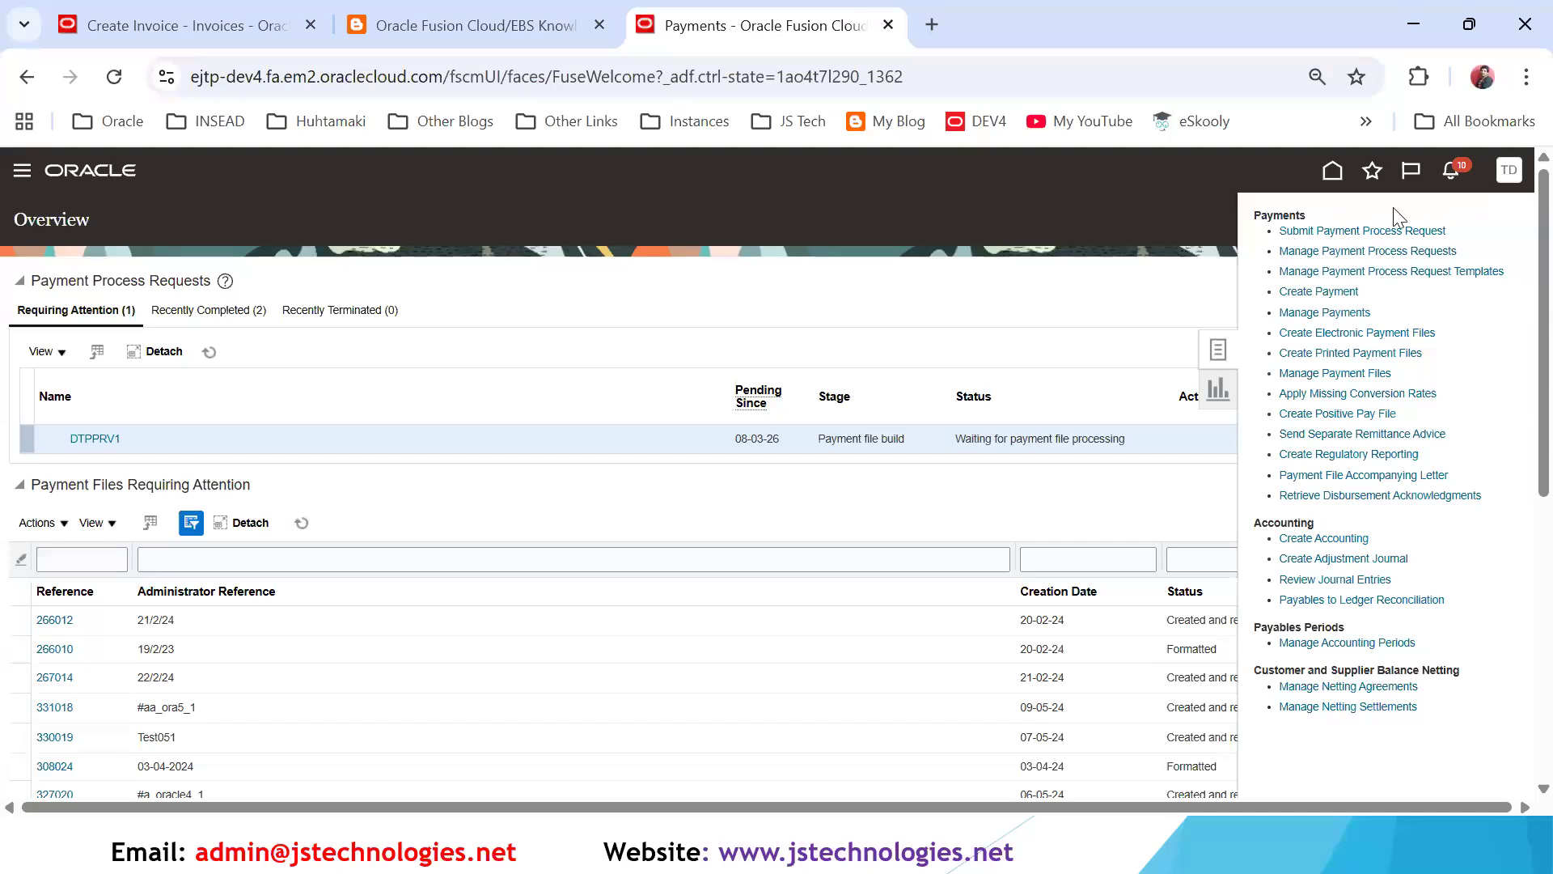
{"action": "left_click", "coordinate": [1304, 232]}
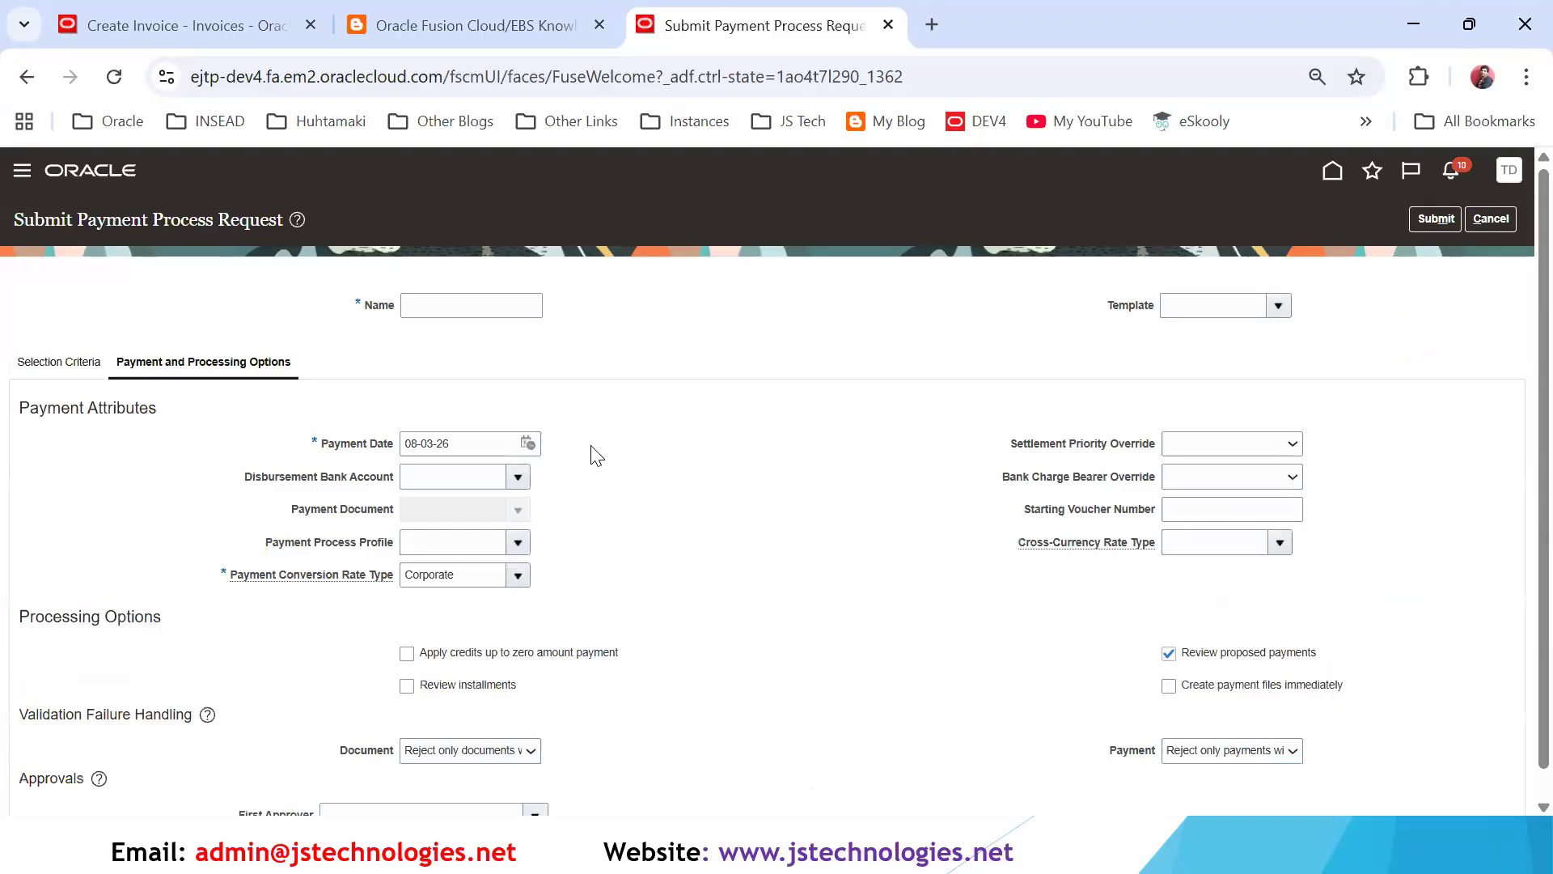
- Name the payment process request DTBANKCHARGE1
{"action": "key", "text": "alt+Tab"}
{"action": "key", "text": "alt+Tab"}
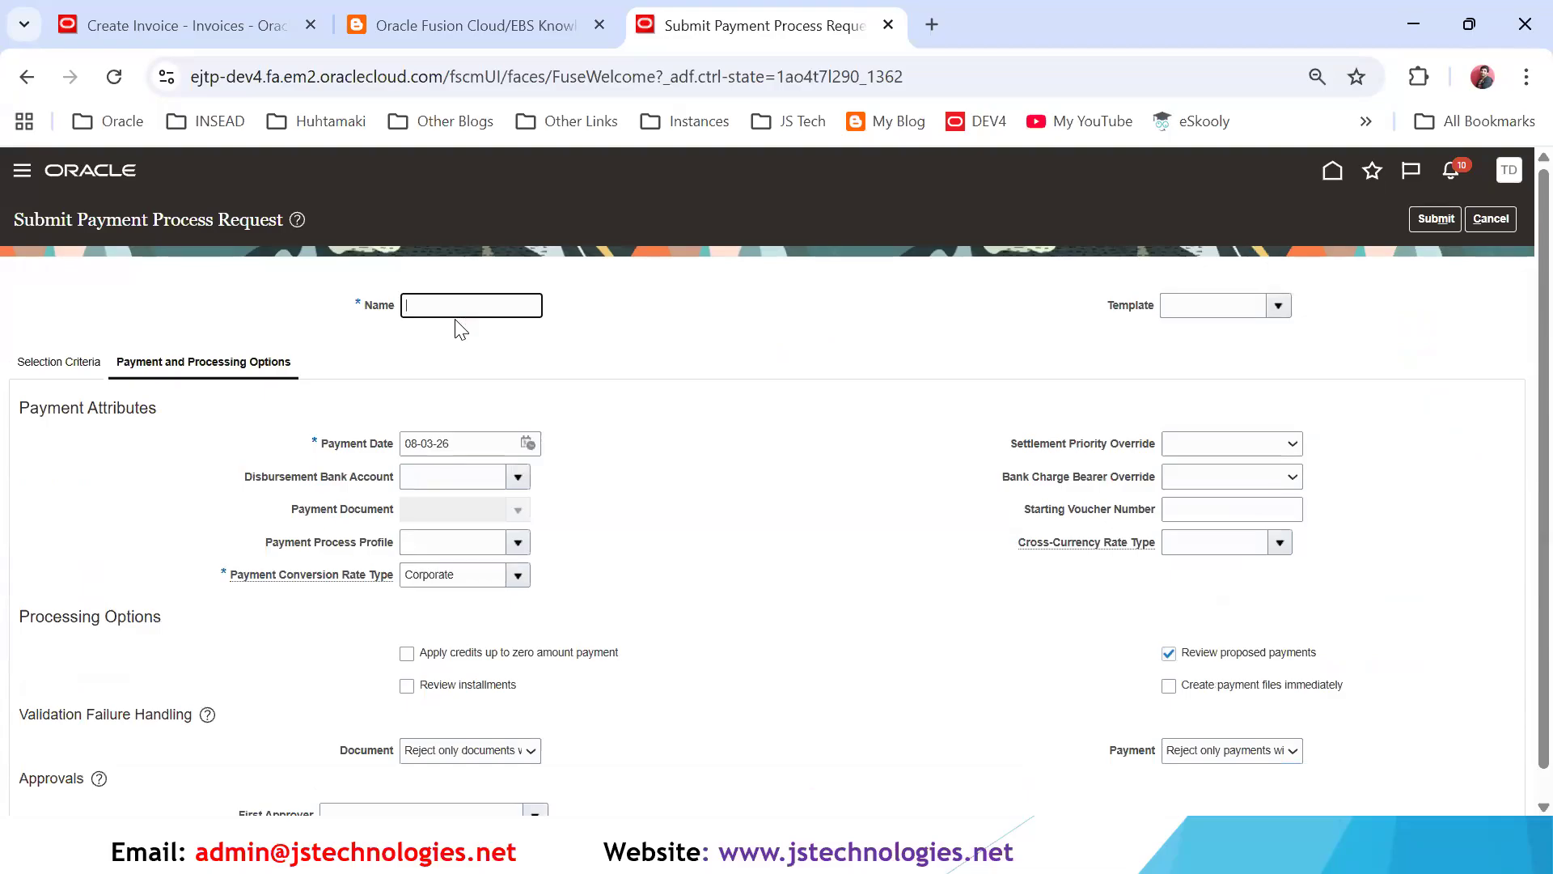
{"action": "type", "text": "DTBANKCHARGE1"}
- Set the request's selection criteria to a pay from date of 06-03-26 and the supplier DT Supplier
{"action": "left_click", "coordinate": [519, 477]}
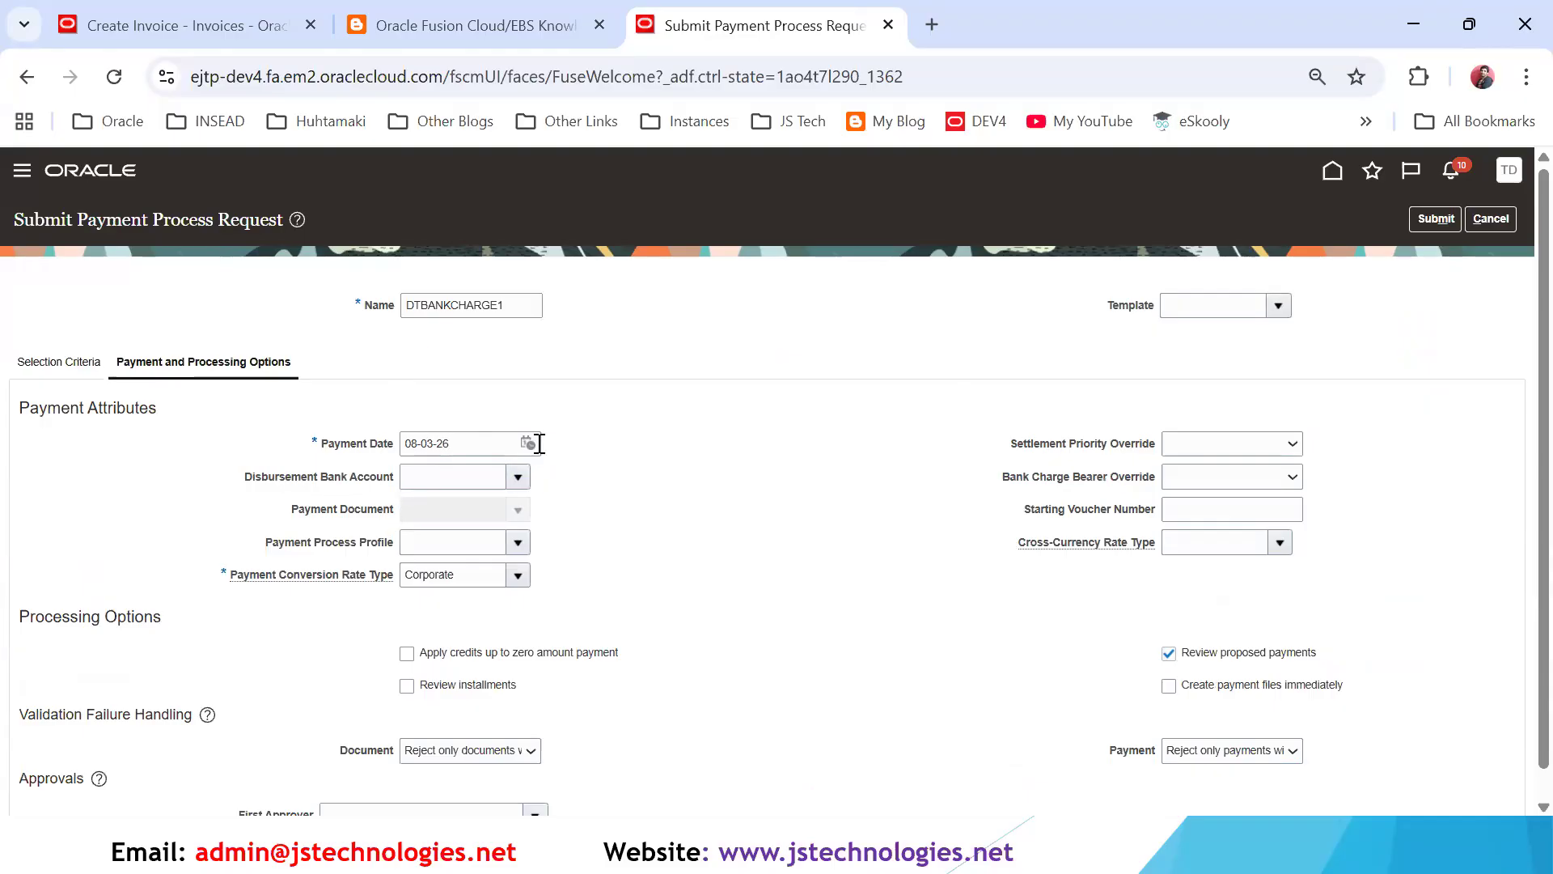
{"action": "left_click", "coordinate": [550, 444]}
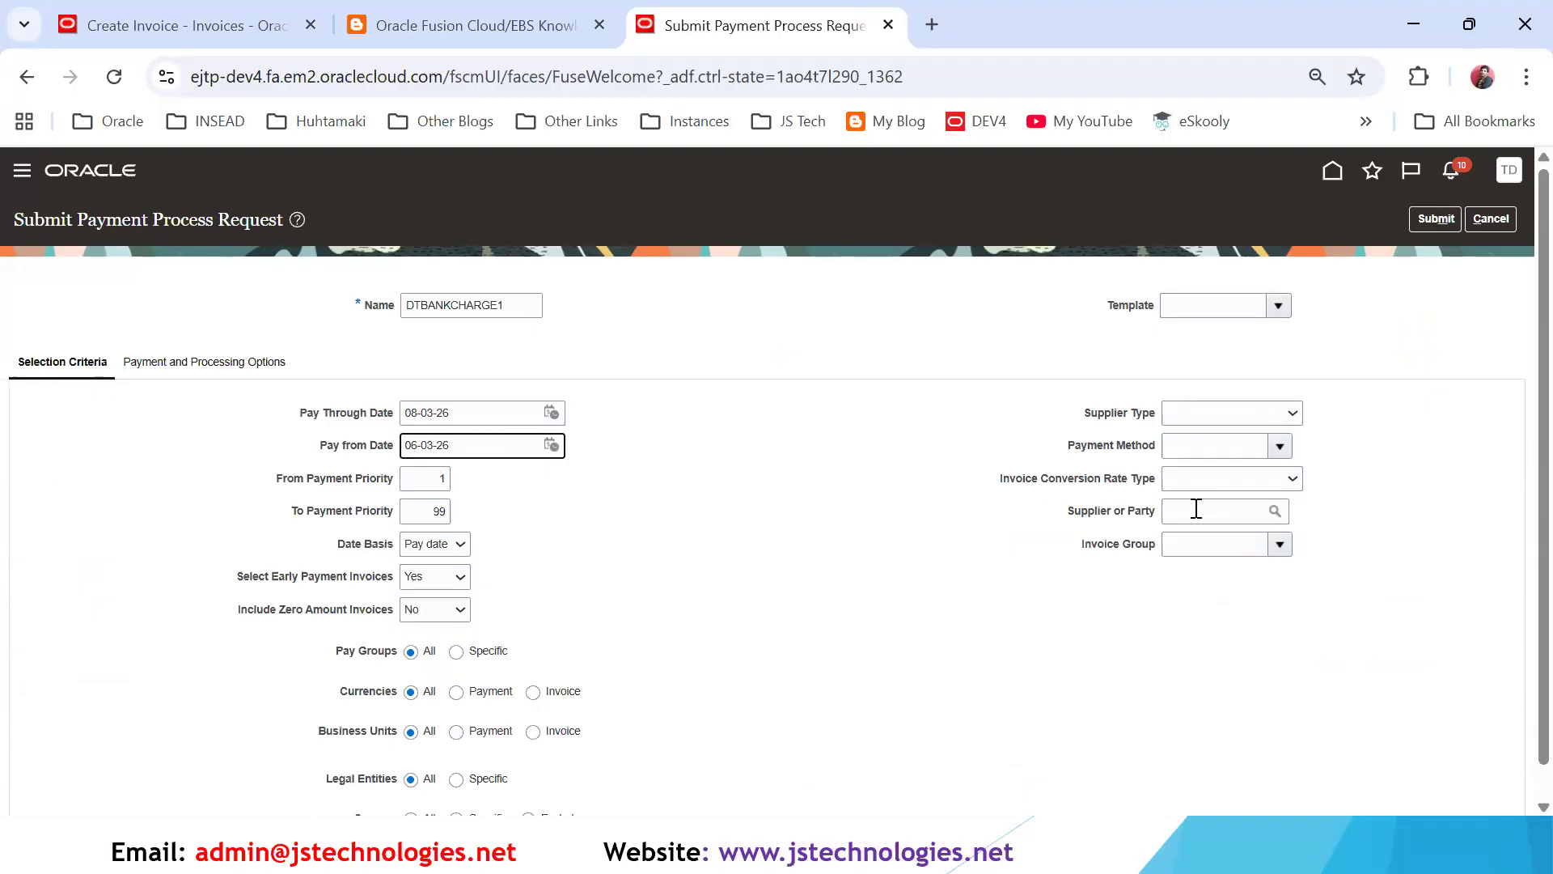
{"action": "left_click", "coordinate": [1253, 505]}
{"action": "type", "text": "DT Supplier"}
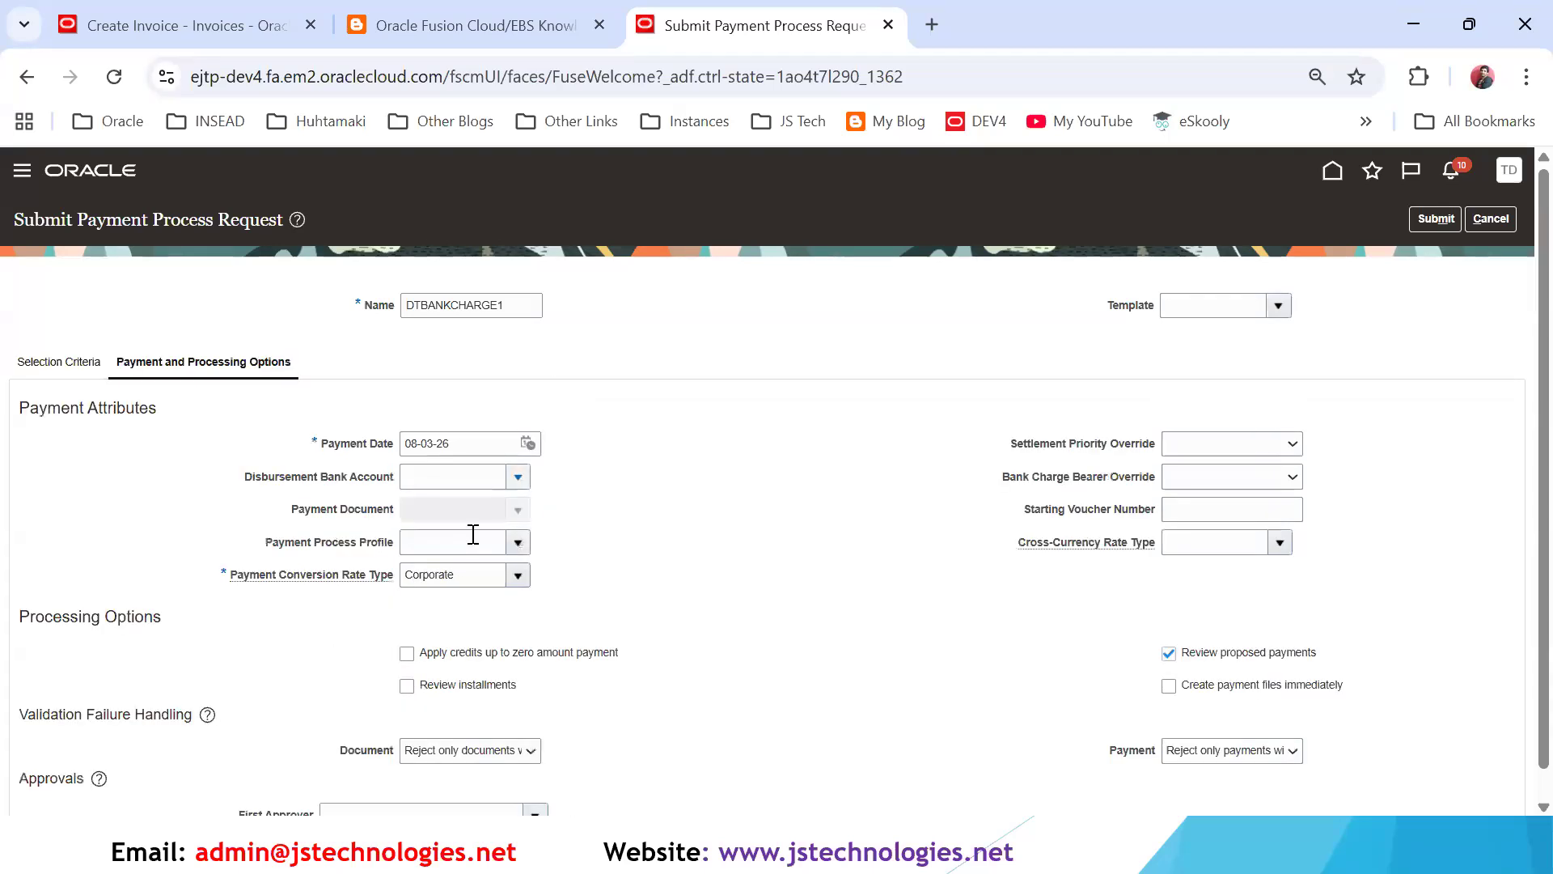
- Set the disbursement bank account to DT CORP Bank Account, payment document to DT EFT and payment process profile to DT EFT PPP
{"action": "left_click", "coordinate": [518, 477]}
{"action": "left_click", "coordinate": [530, 536]}
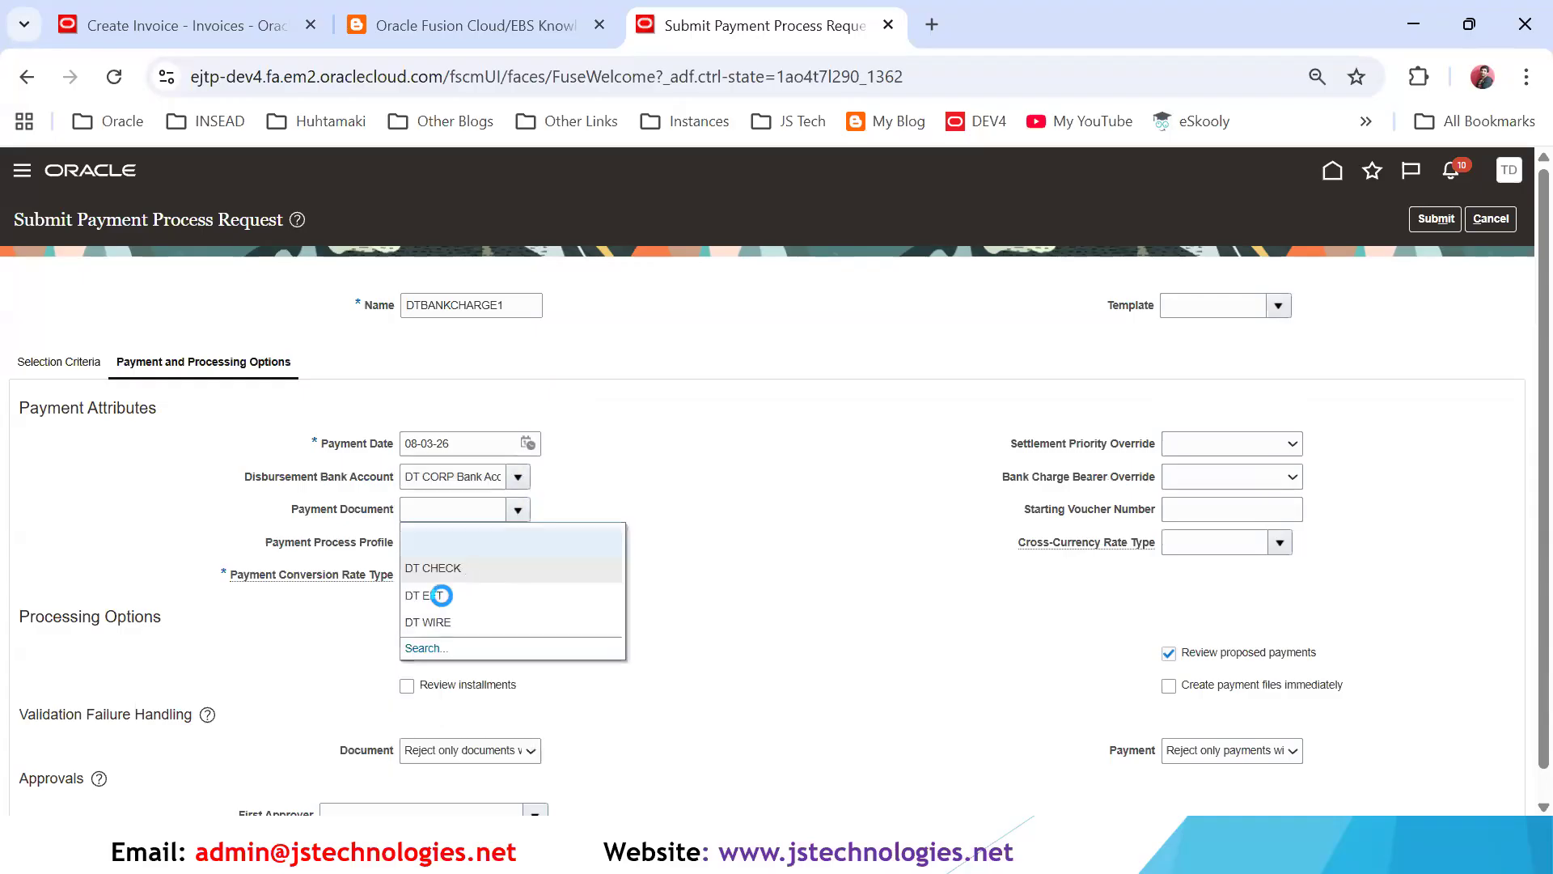
{"action": "left_click", "coordinate": [432, 595]}
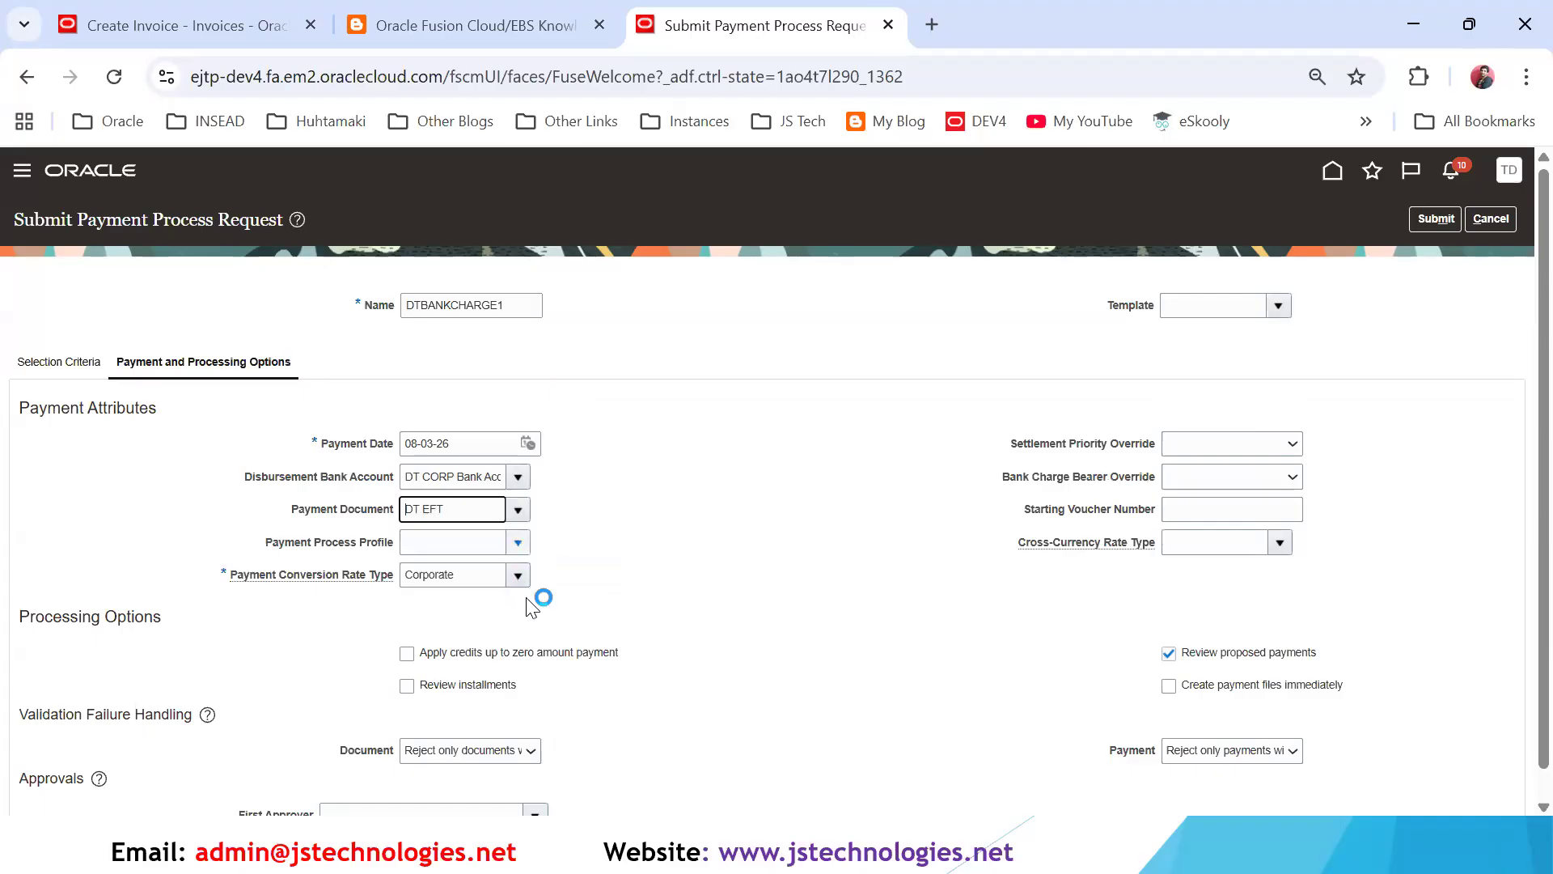
- Set the settlement priority override to Normal and the bank charge bearer override to Payer
{"action": "left_click", "coordinate": [1204, 444]}
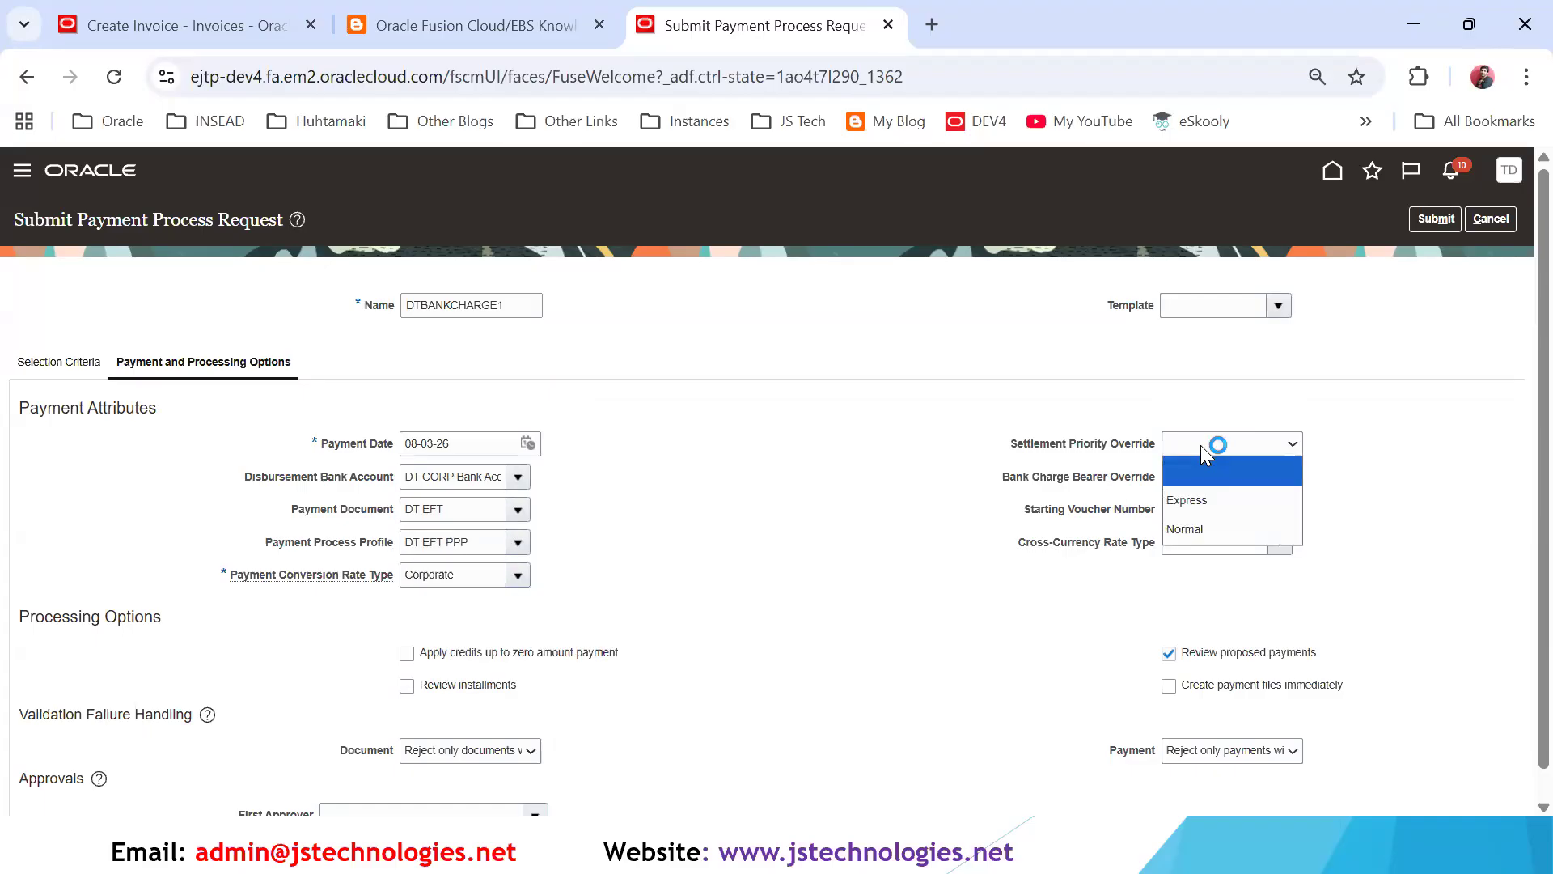
{"action": "left_click", "coordinate": [1203, 529]}
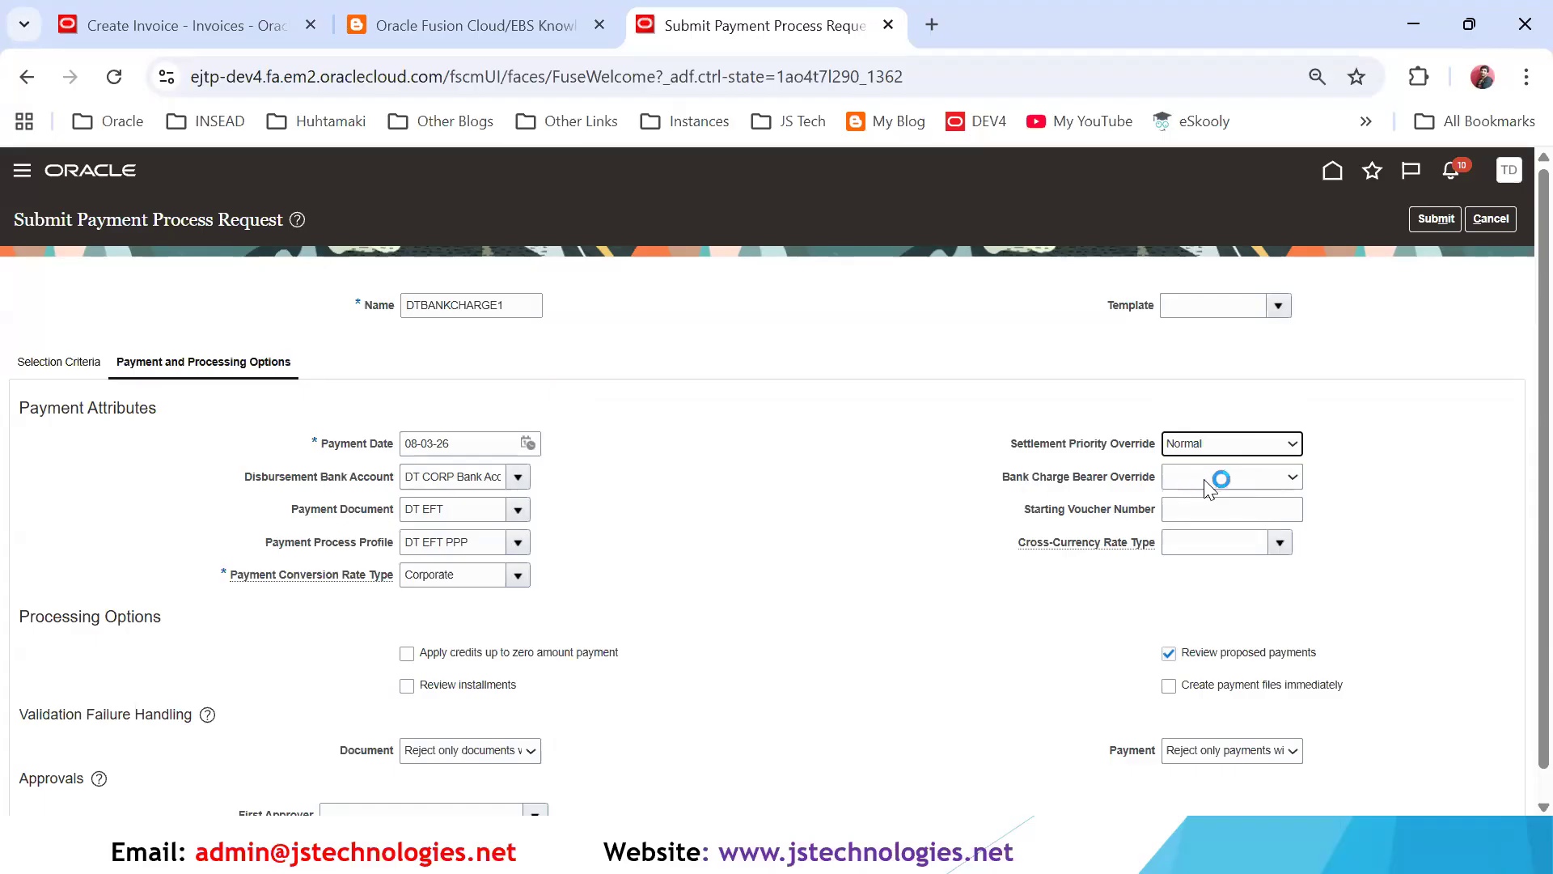
{"action": "left_click", "coordinate": [1230, 476]}
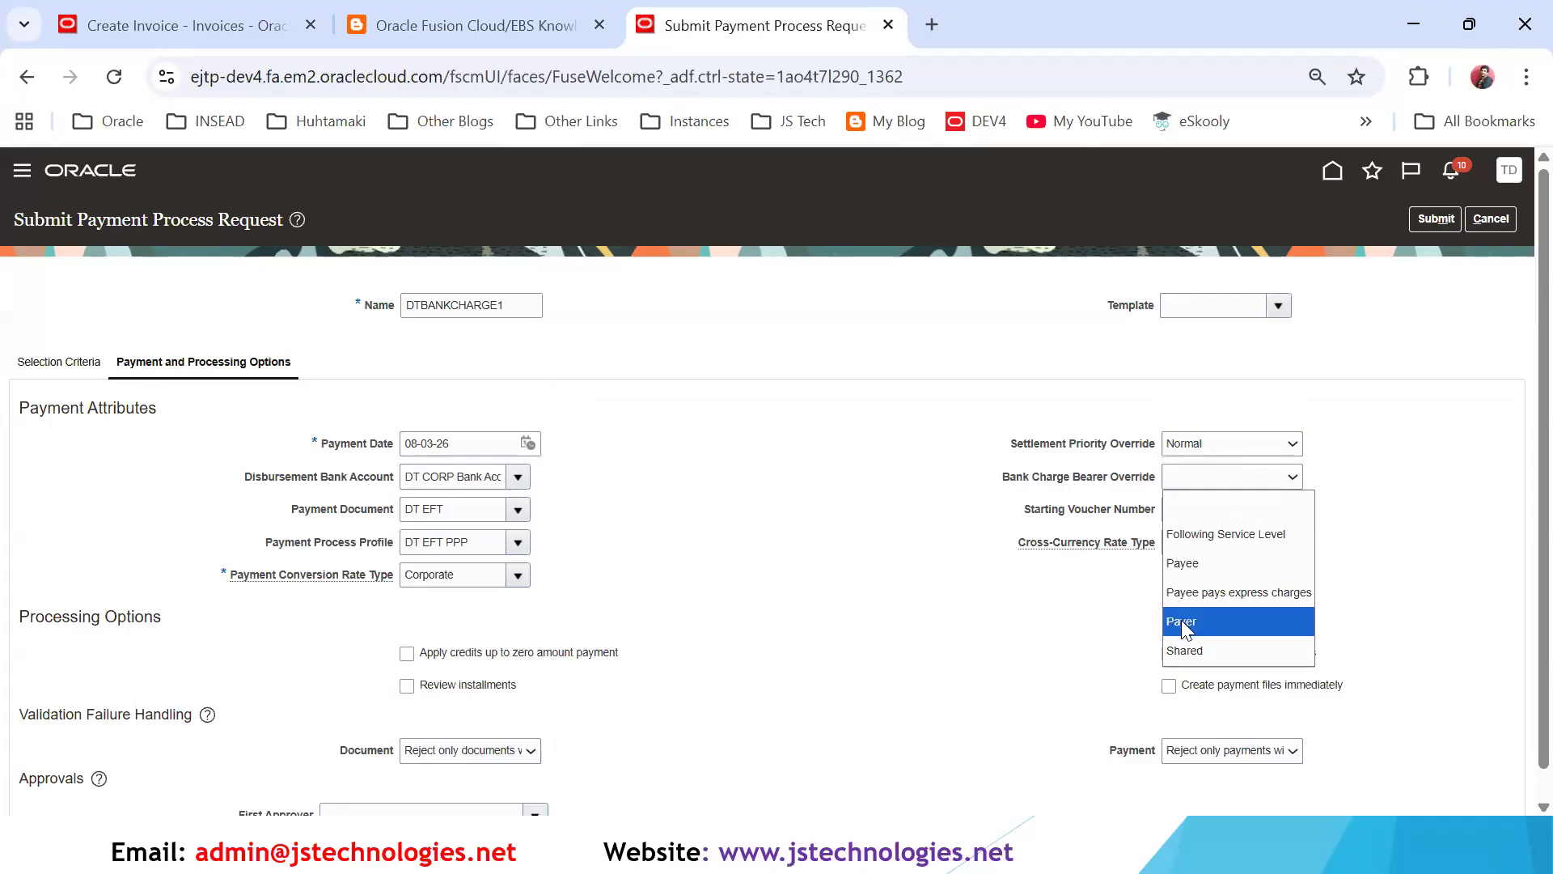
{"action": "left_click", "coordinate": [1181, 619]}
- Enable applying credits up to zero amount, reviewing installments and creating payment files immediately, and submit the payment process request
{"action": "left_click", "coordinate": [407, 656]}
{"action": "left_click", "coordinate": [407, 686]}
{"action": "left_click", "coordinate": [1169, 687]}
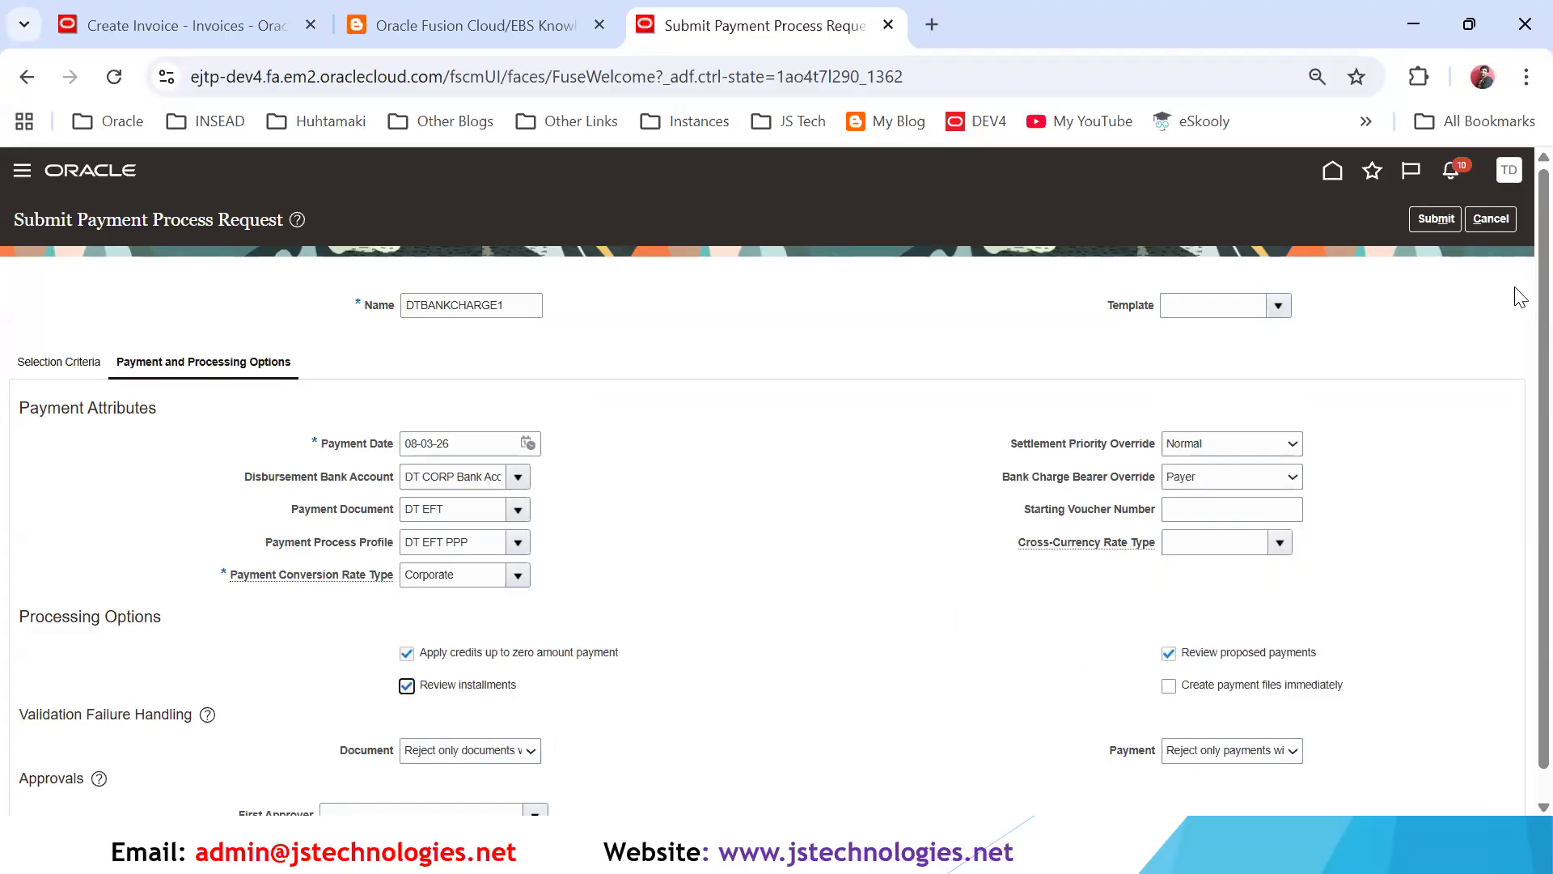
{"action": "left_click", "coordinate": [1433, 219]}
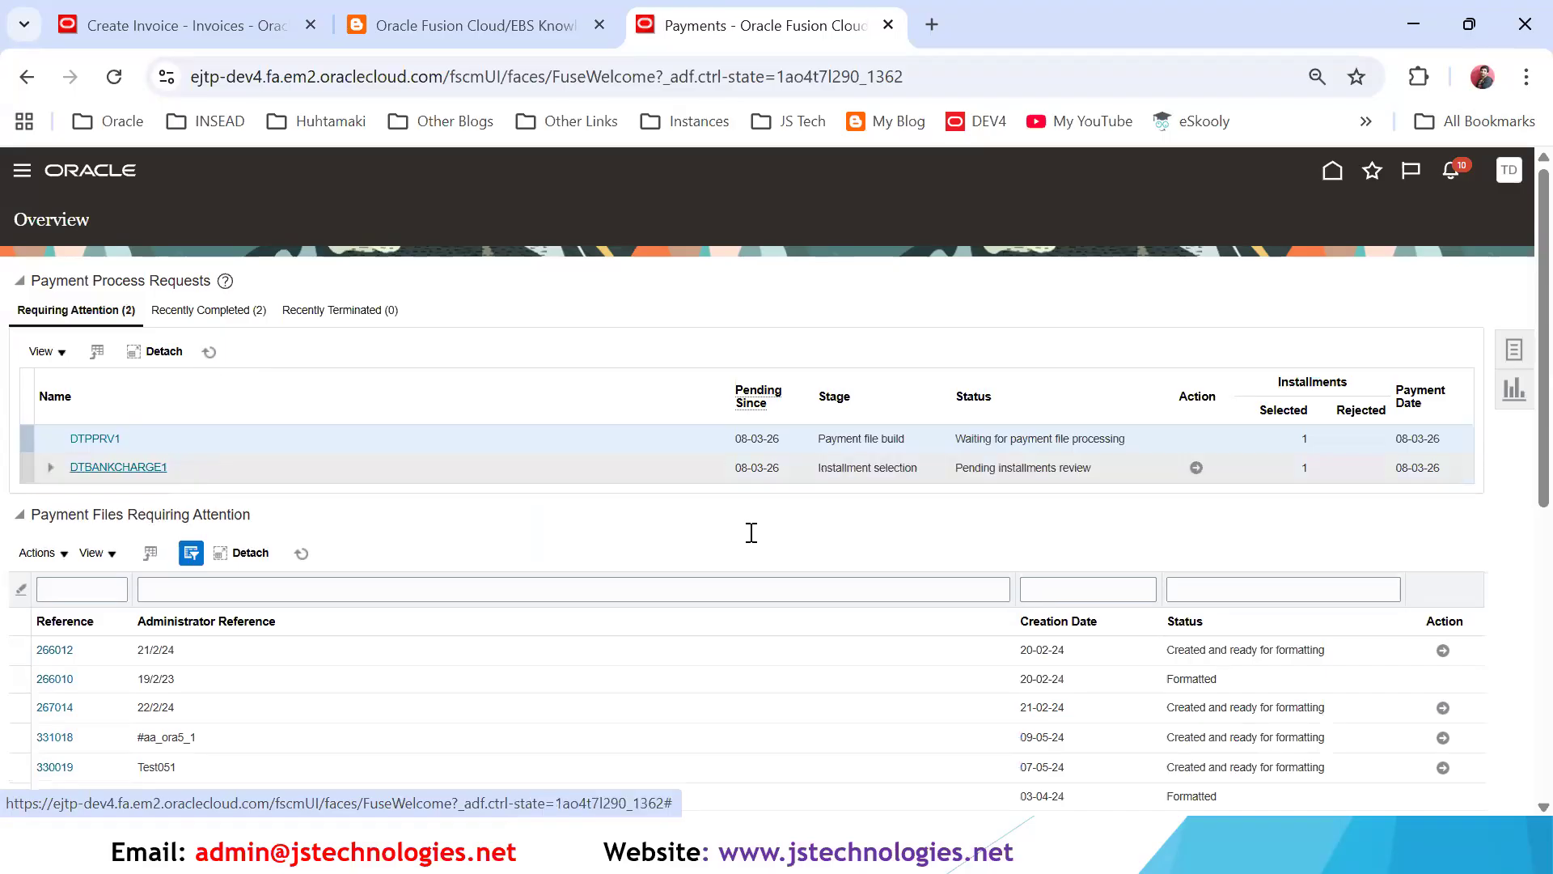
- Submit the reviewed installments of DTBANKCHARGE1 and resume its payment process from the proposed payments review
{"action": "left_click", "coordinate": [1197, 468]}
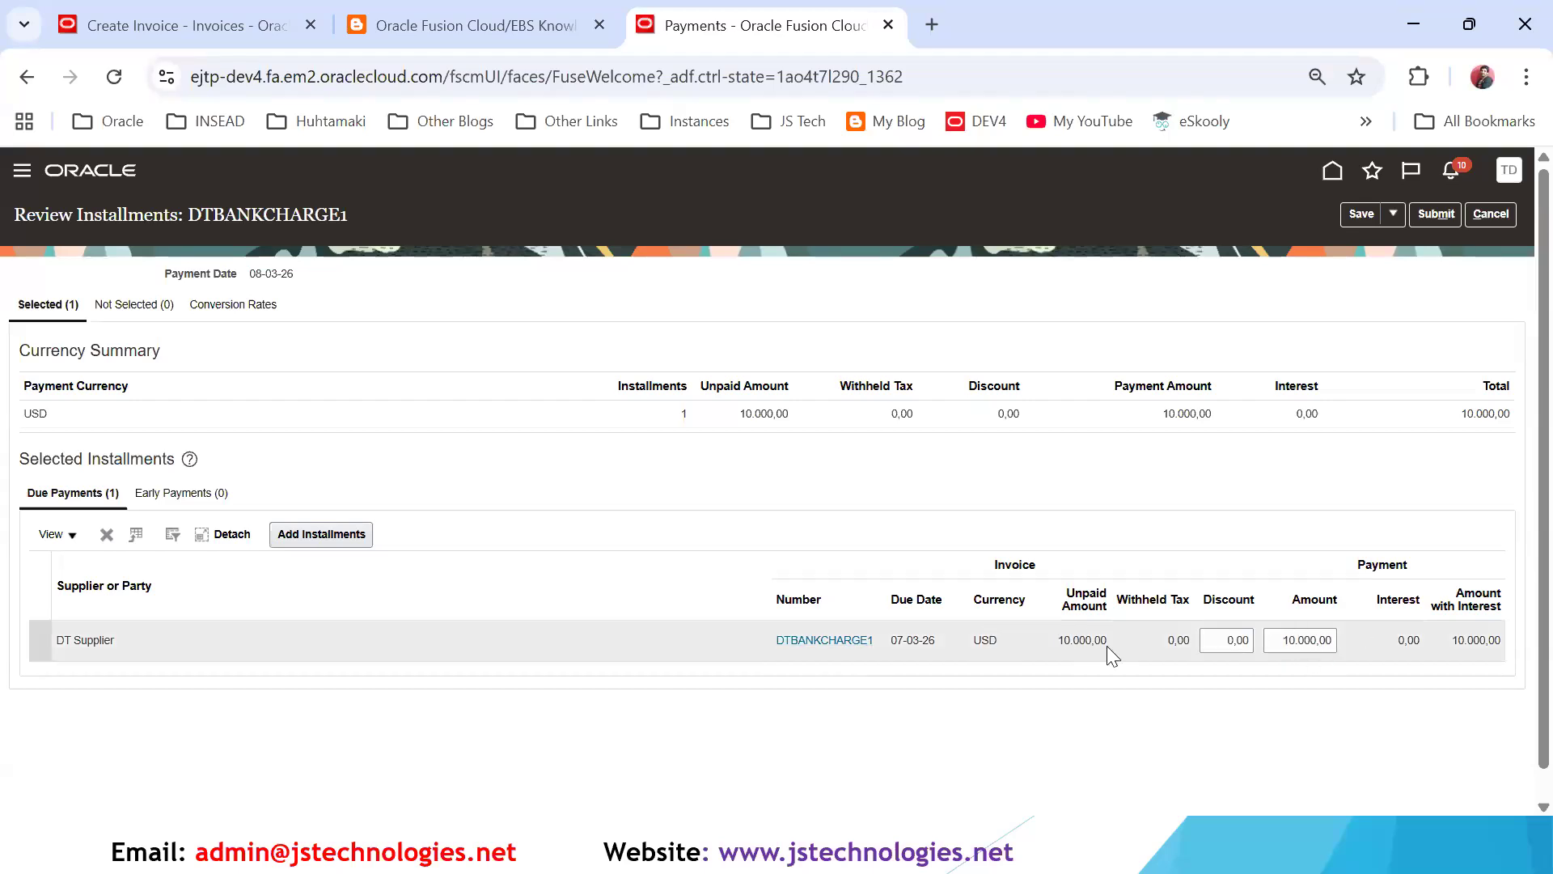
{"action": "left_click", "coordinate": [1436, 214]}
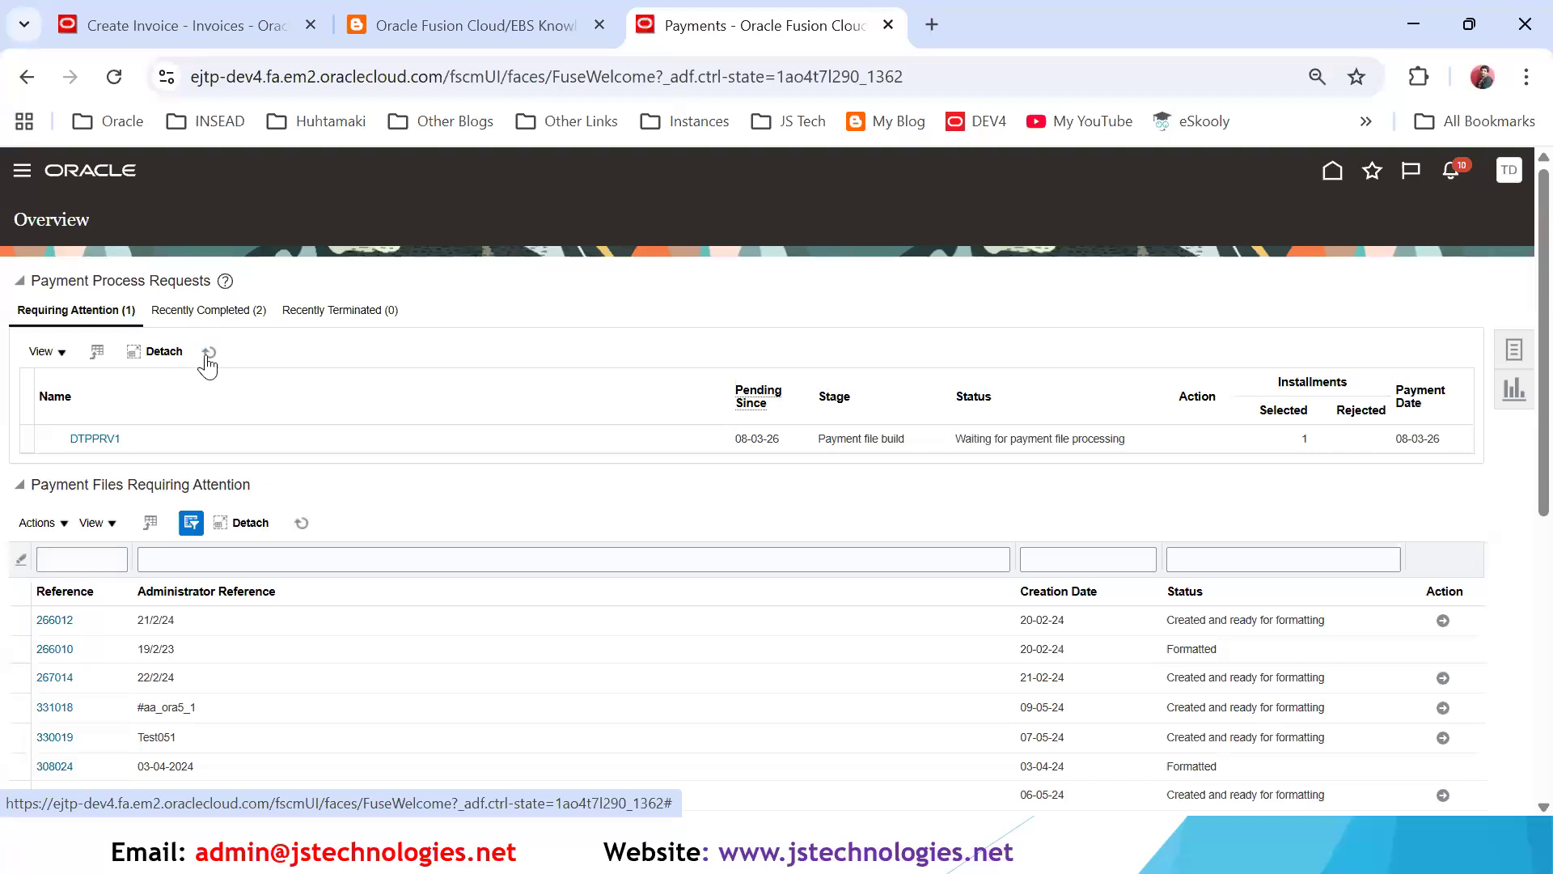
{"action": "left_click", "coordinate": [208, 350]}
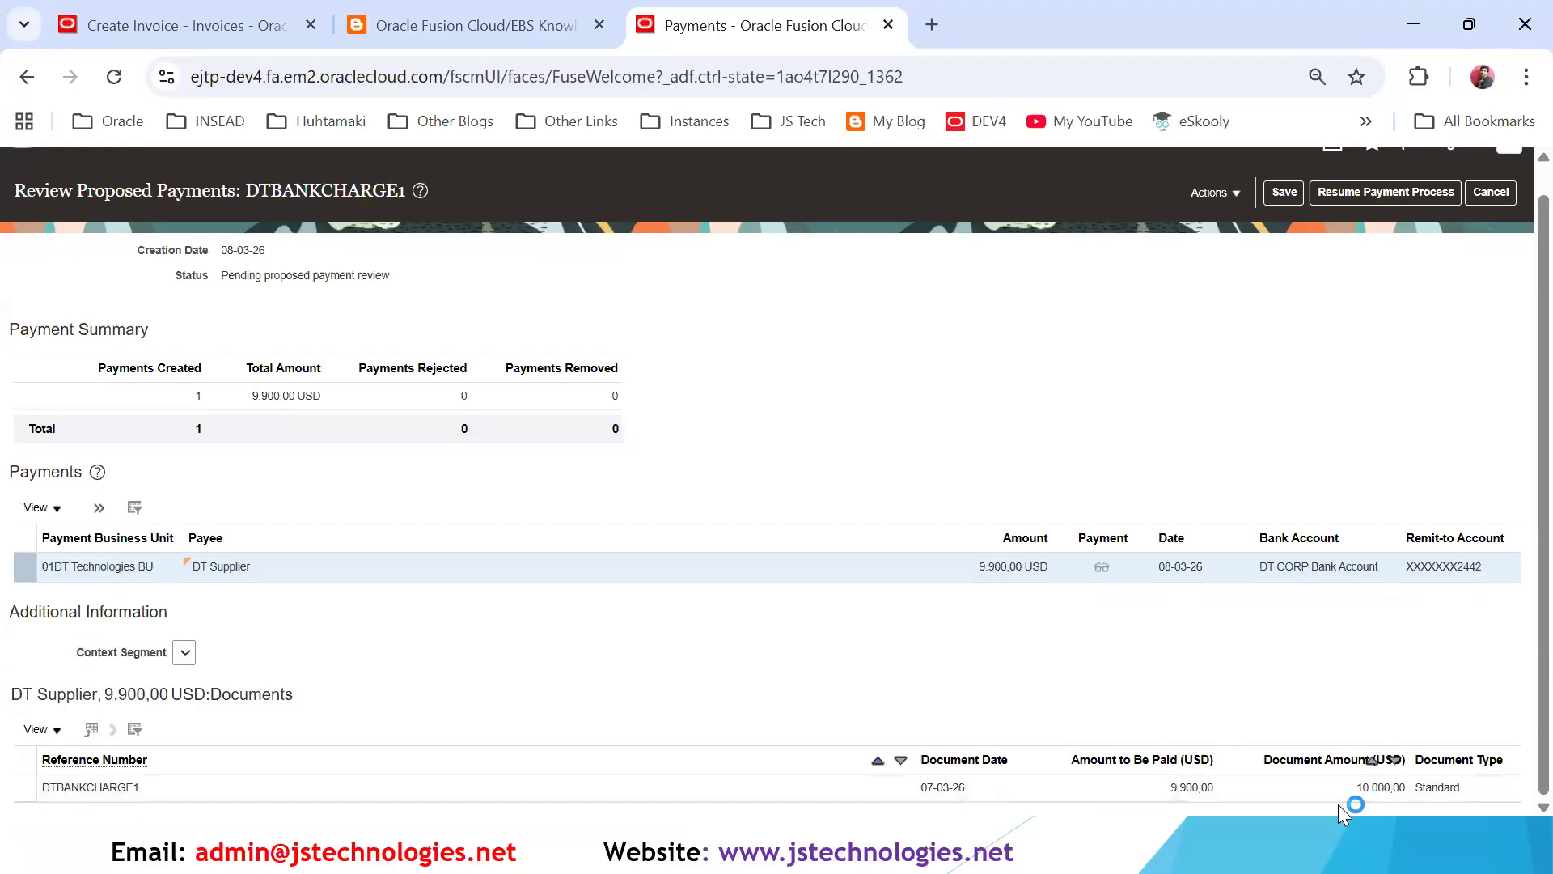
{"action": "left_click", "coordinate": [1393, 196]}
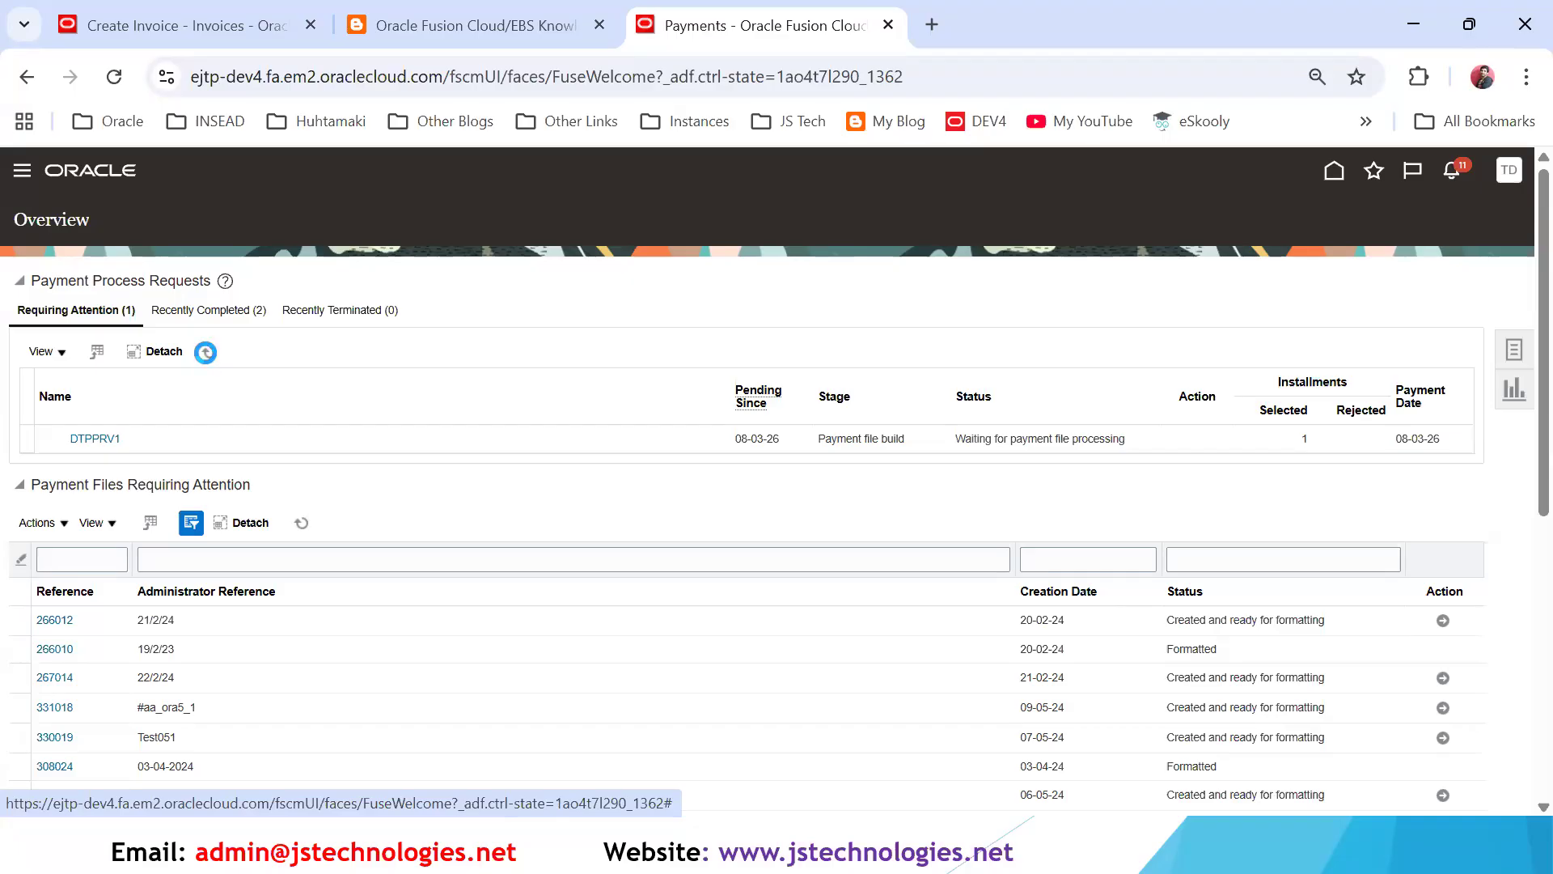
- Refresh the payment process requests and expand DTBANKCHARGE1 to check the status of its payment file
{"action": "left_click", "coordinate": [210, 361]}
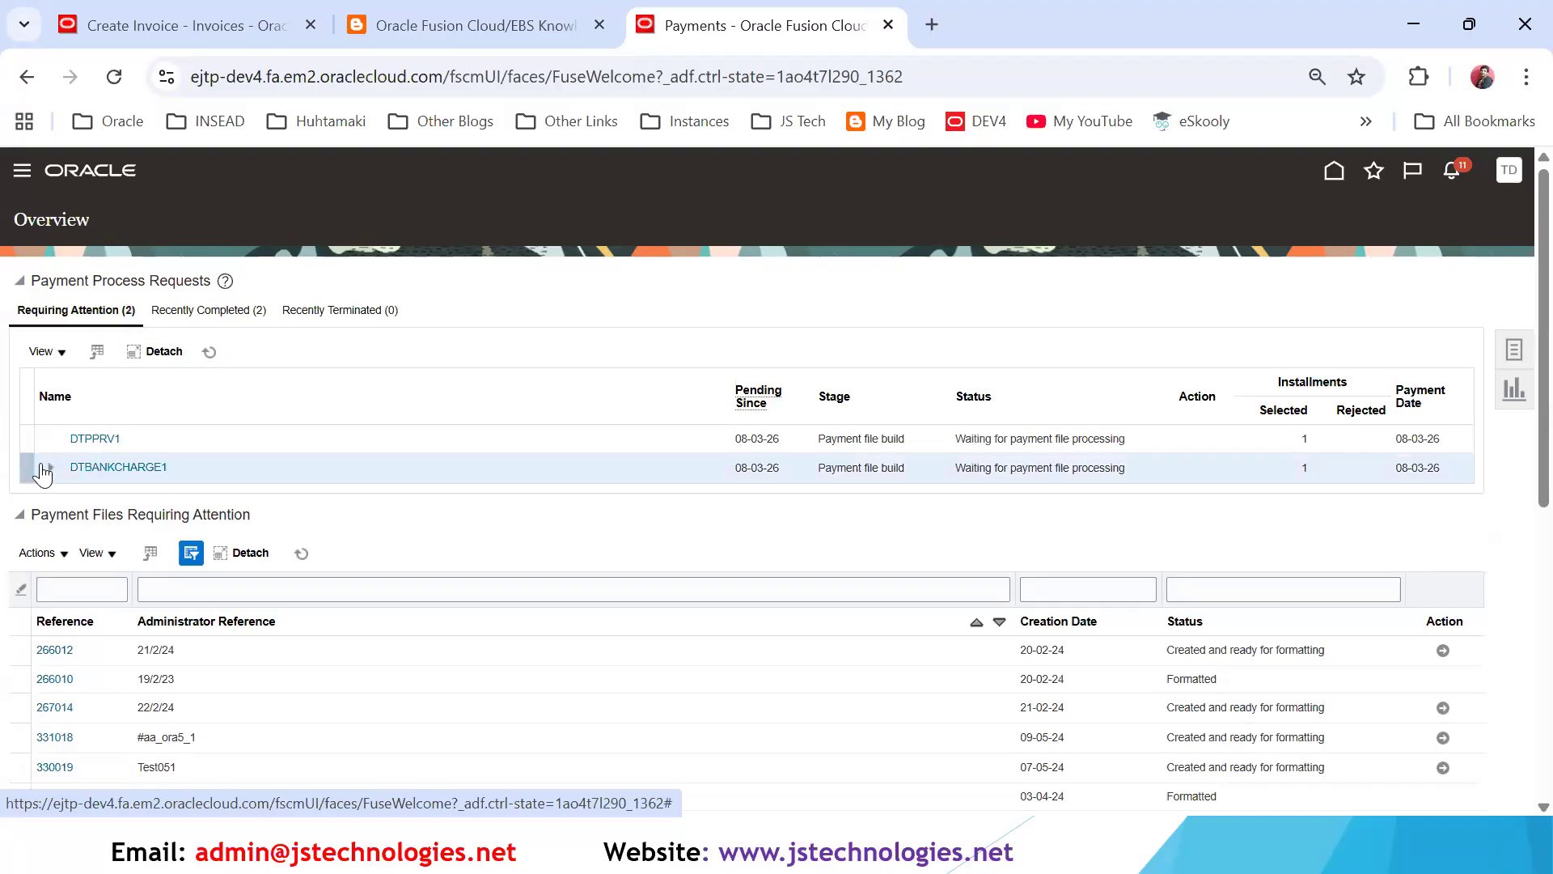
{"action": "left_click", "coordinate": [49, 467]}
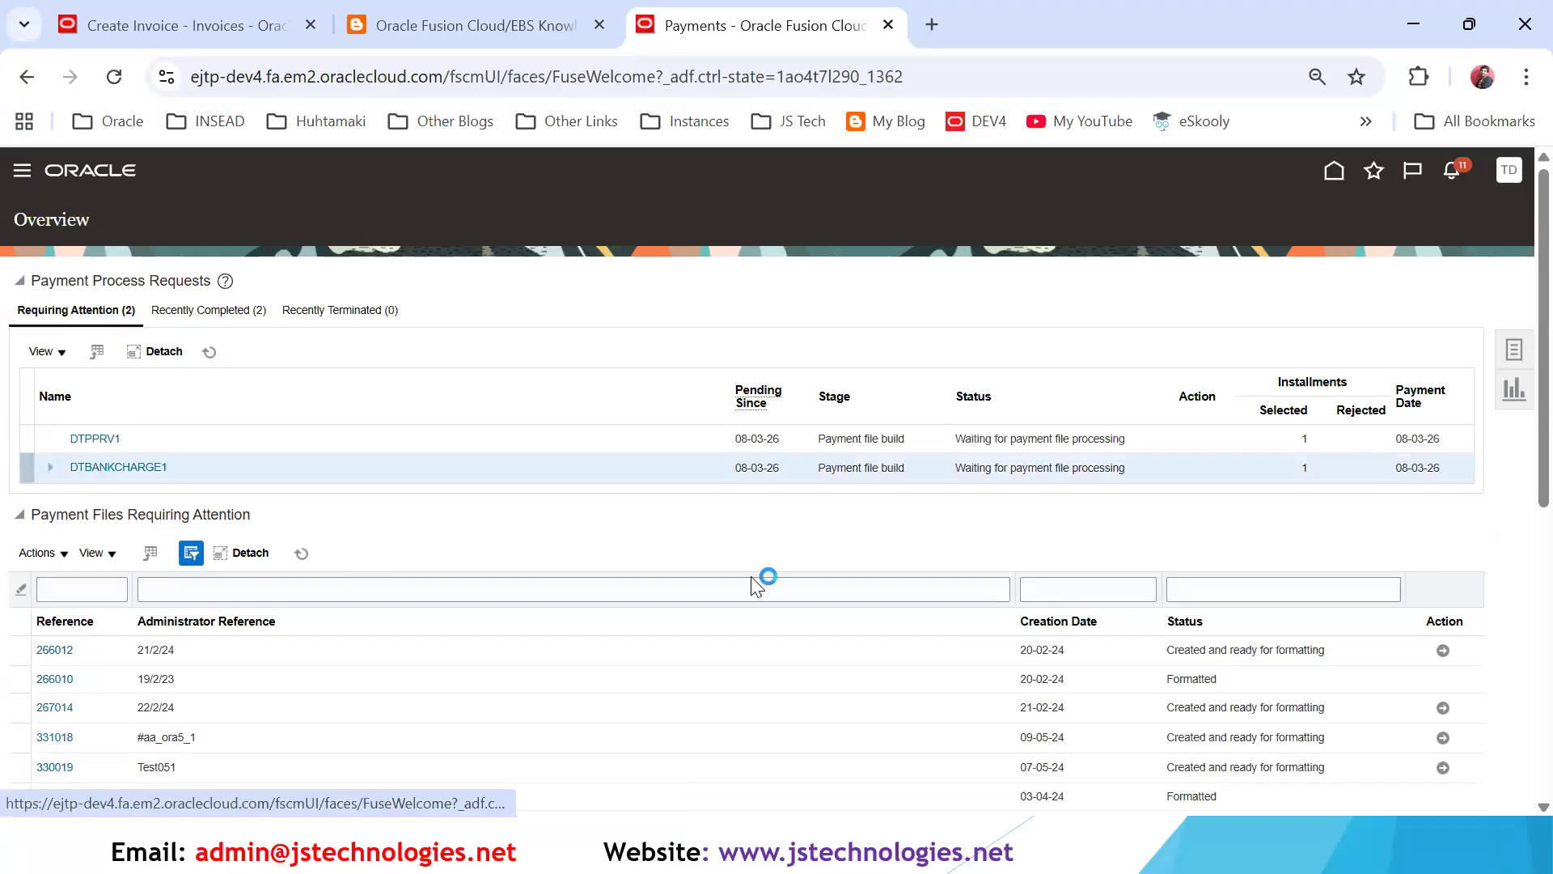
{"action": "left_click", "coordinate": [206, 356]}
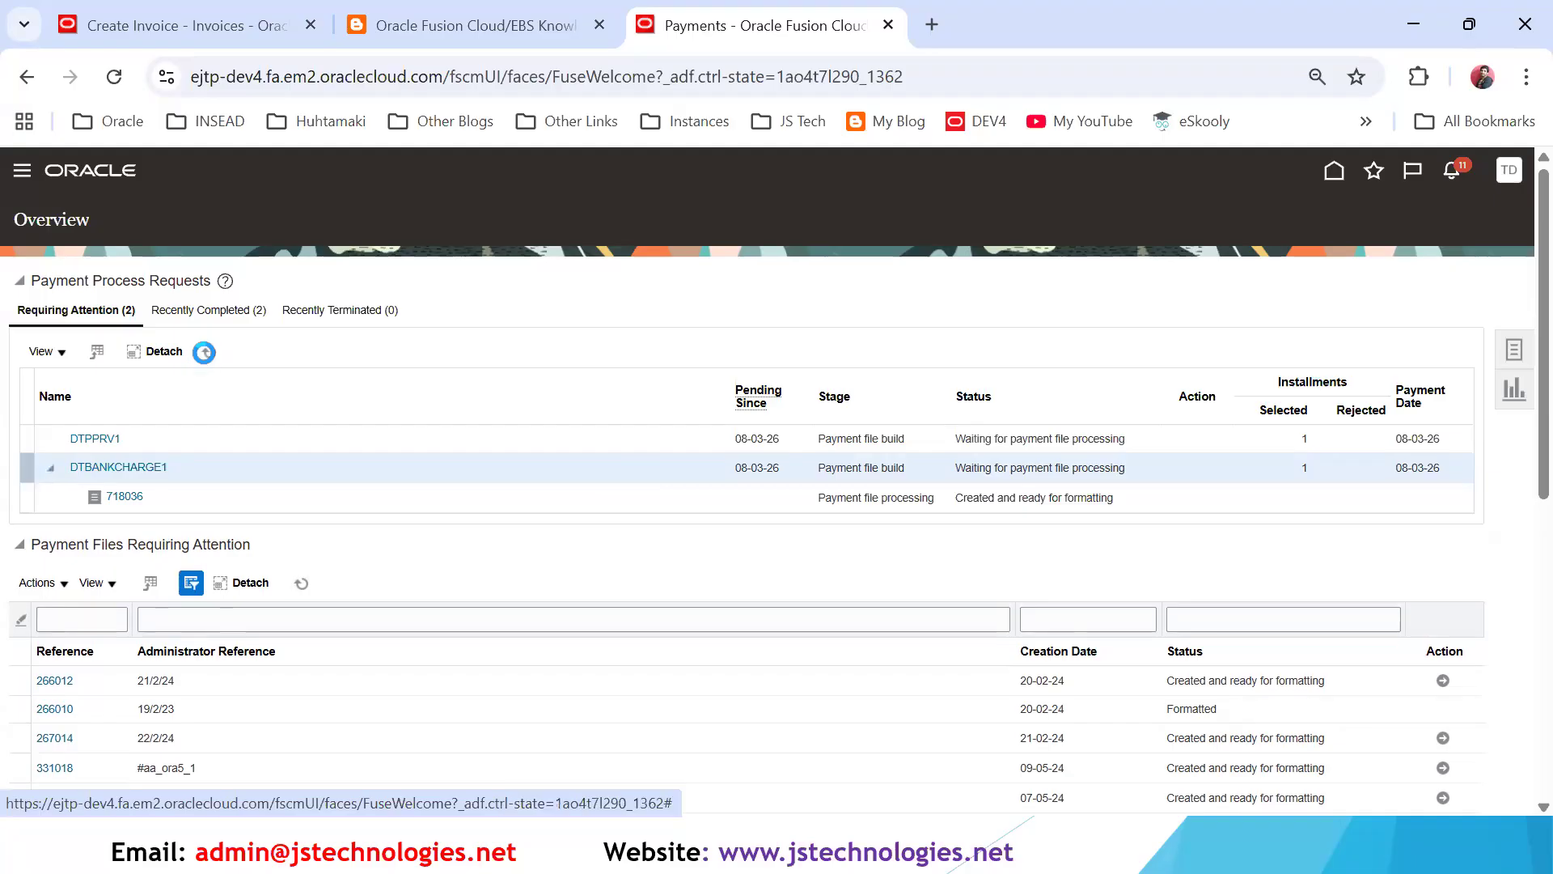
- Refresh the payment process requests to check whether the payment file of DTBANKCHARGE1 is ready for recording
{"action": "left_click", "coordinate": [206, 356]}
{"action": "left_click", "coordinate": [206, 356]}
{"action": "left_click", "coordinate": [277, 504]}
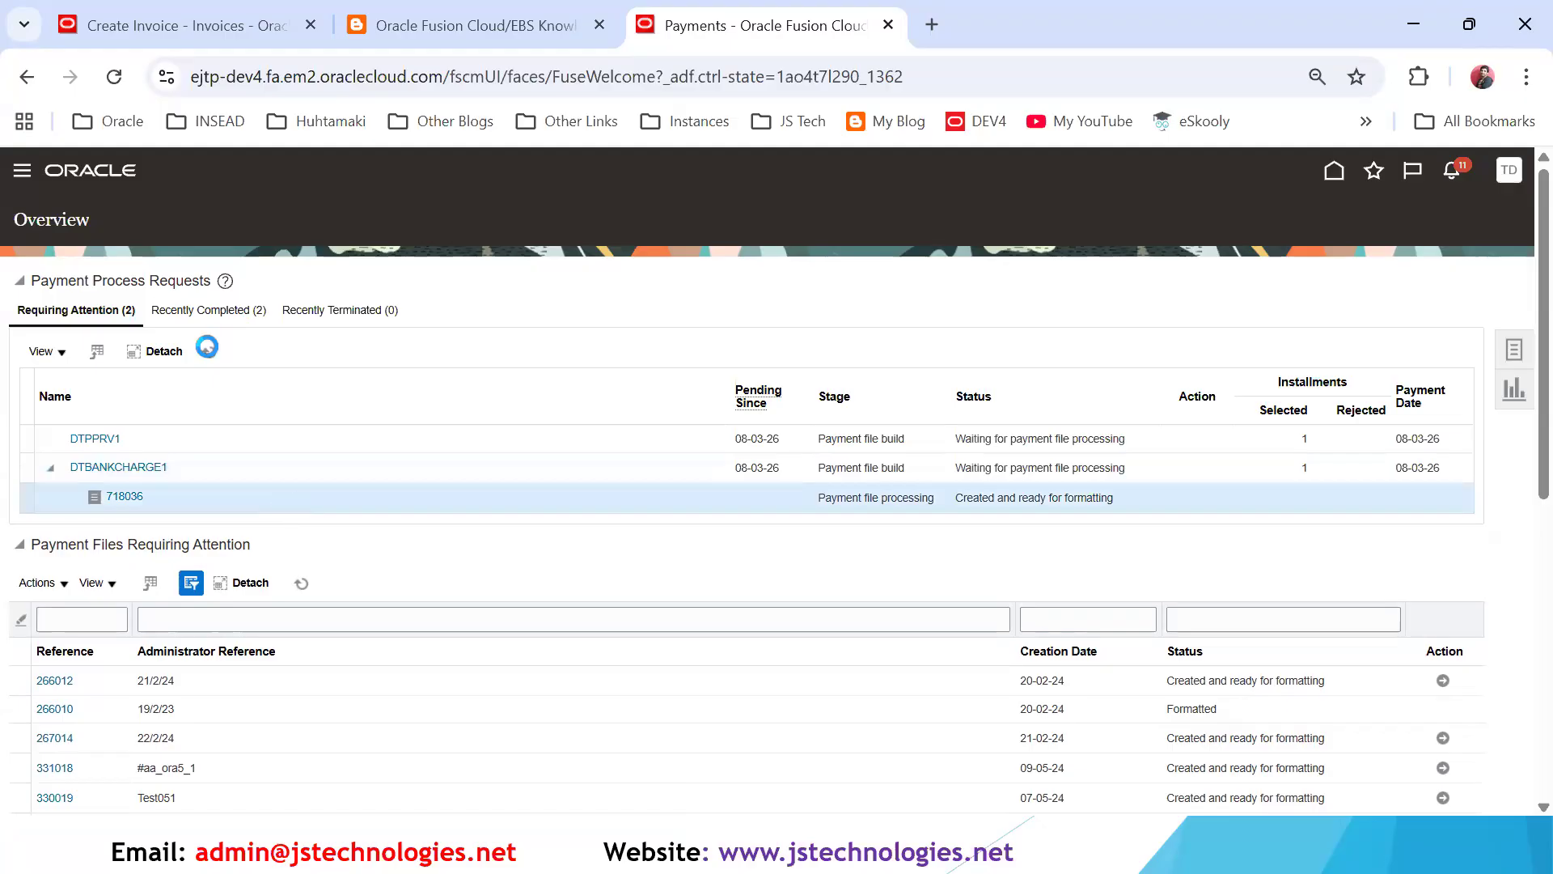
{"action": "left_click", "coordinate": [207, 348]}
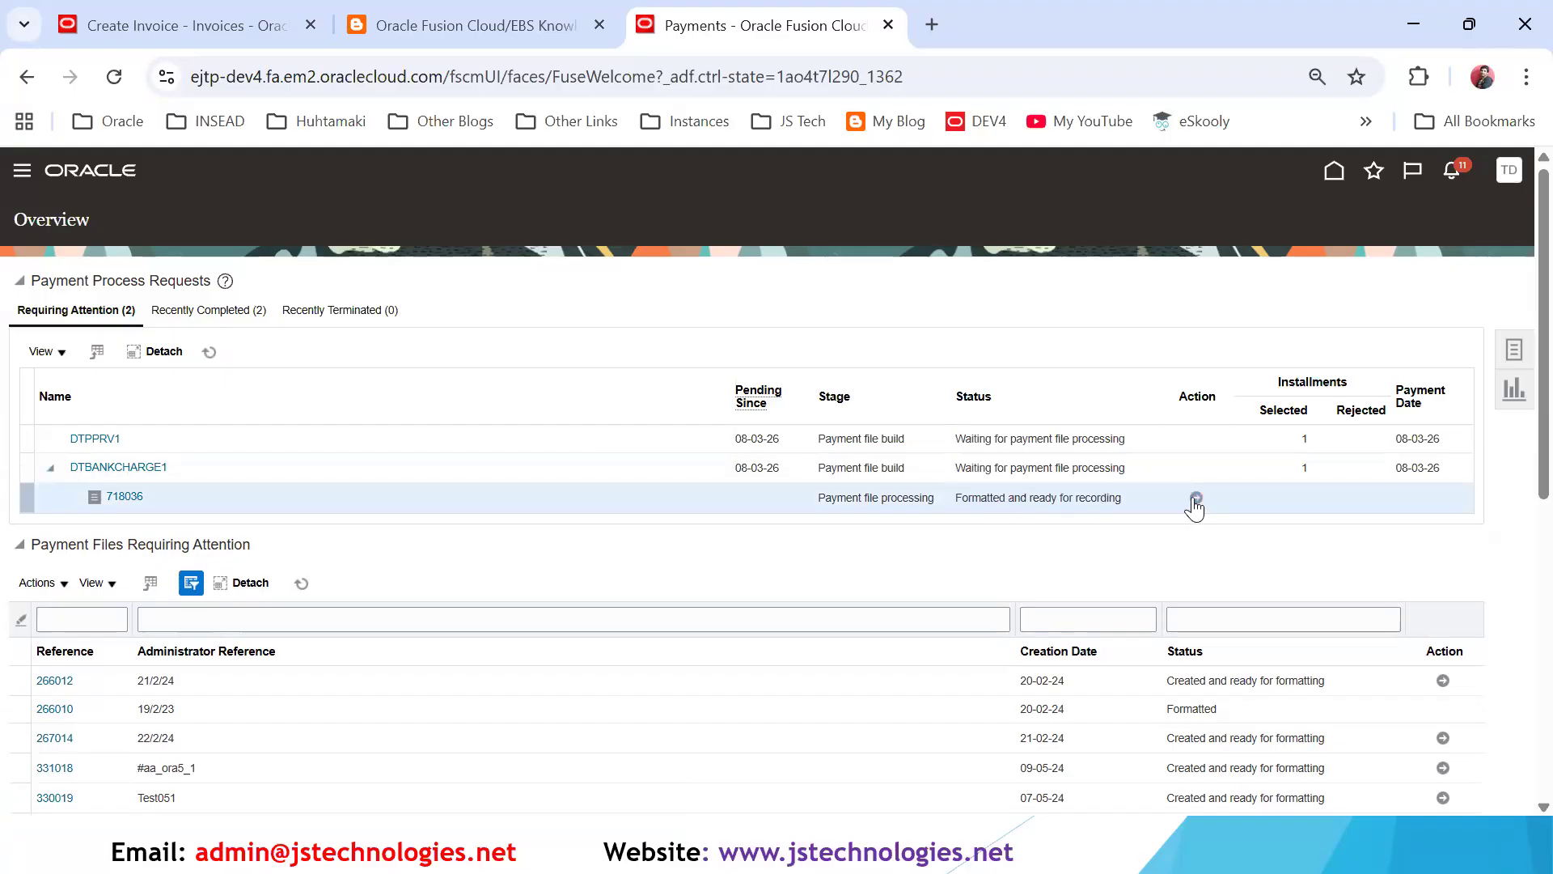
- Record the print status of the DTBANKCHARGE1 payment file, with its positive pay file created immediately, and confirm the payments
{"action": "left_click", "coordinate": [1195, 499]}
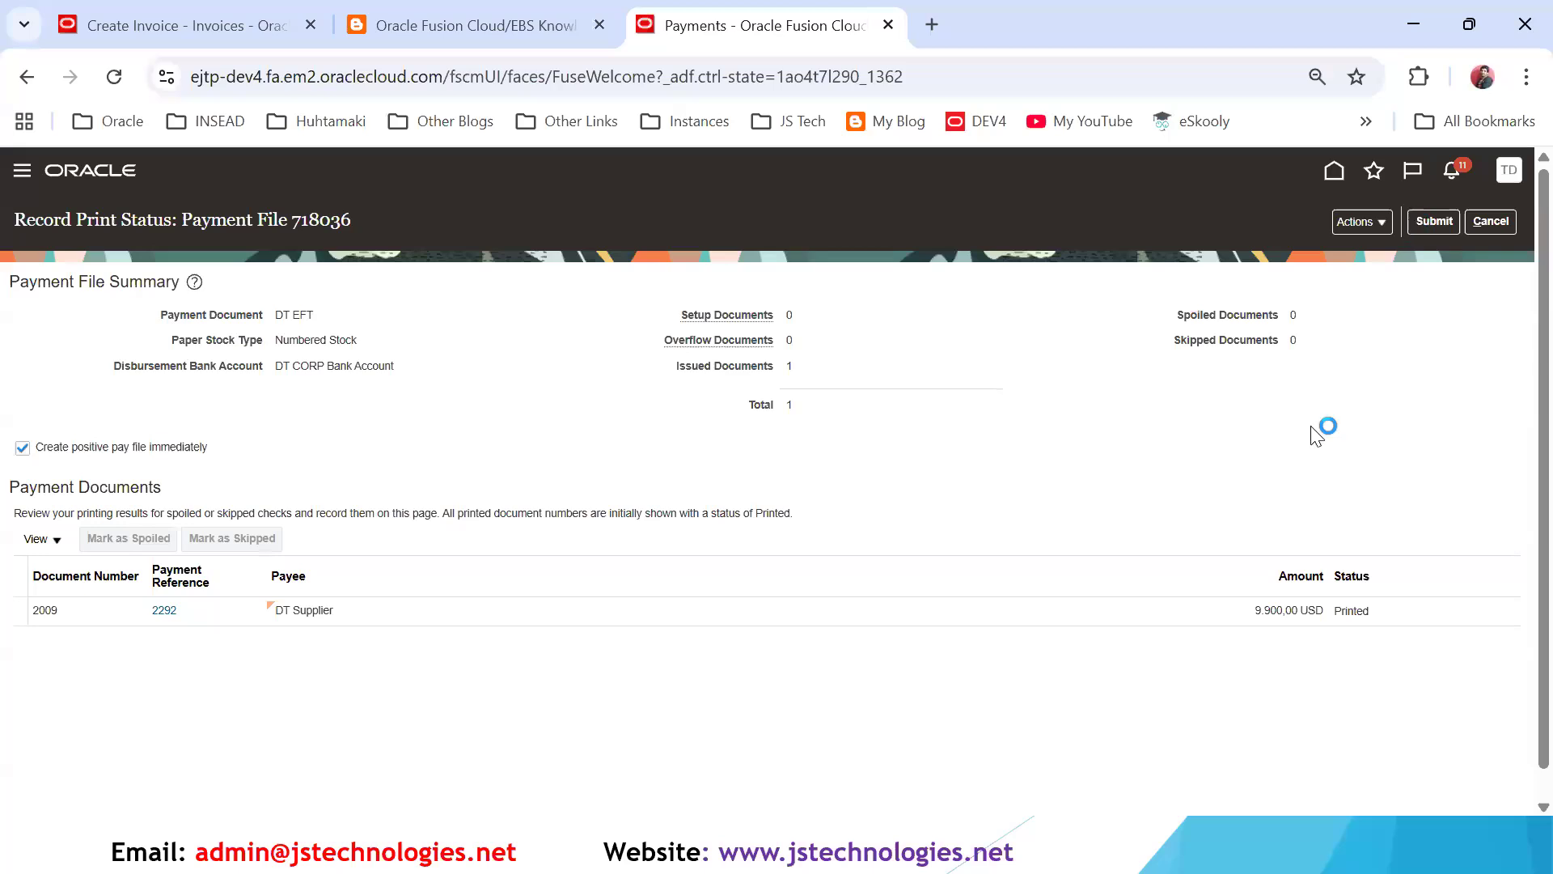
{"action": "scroll", "coordinate": [1067, 466], "scroll_direction": "down", "scroll_amount": 1}
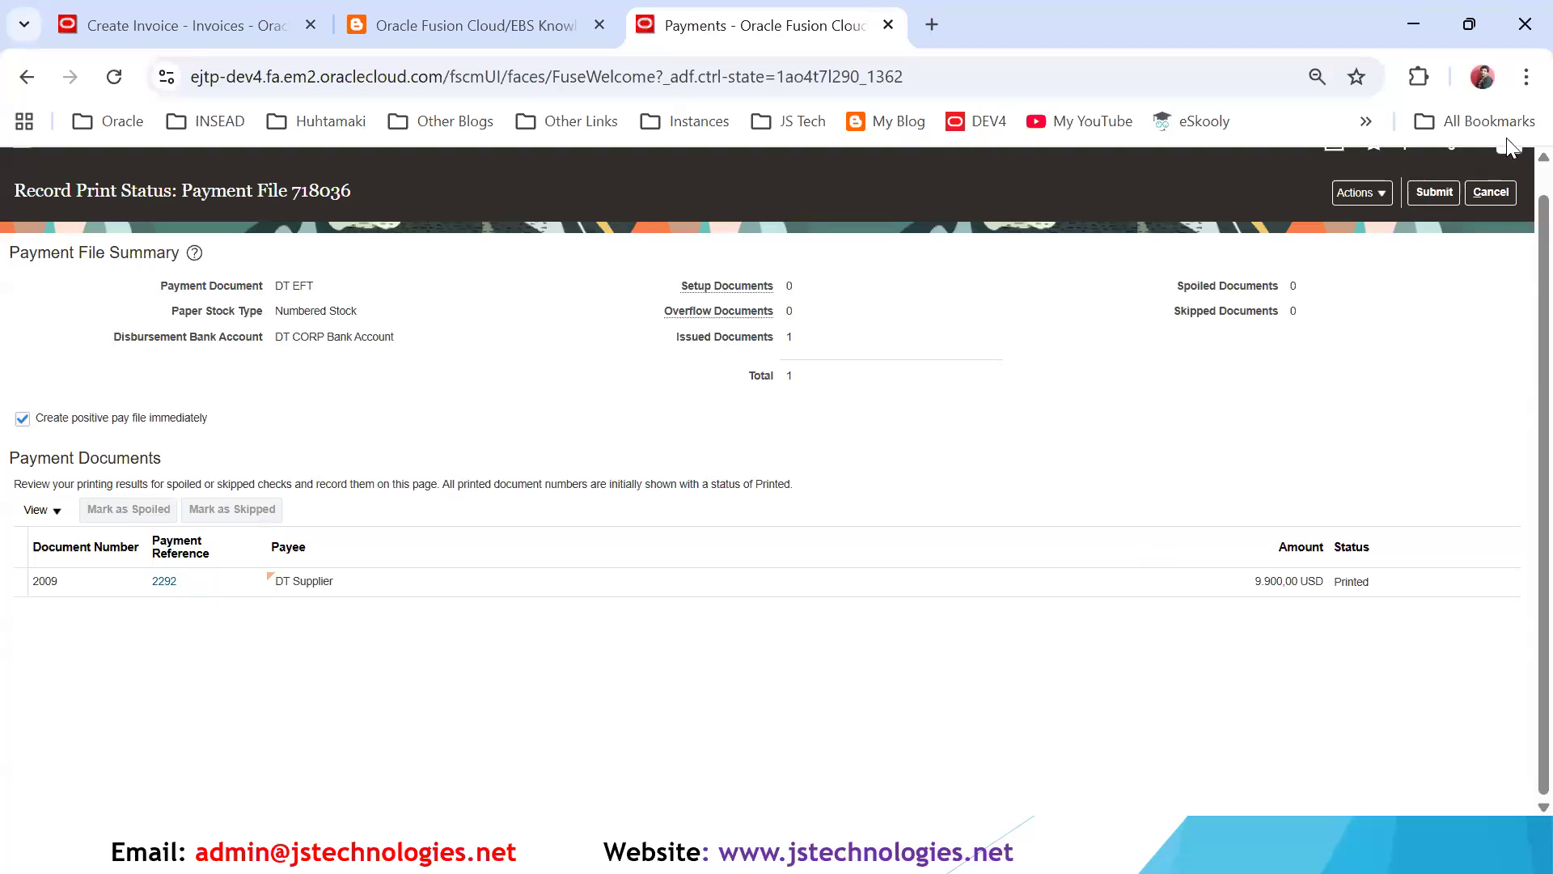
{"action": "left_click", "coordinate": [1441, 197]}
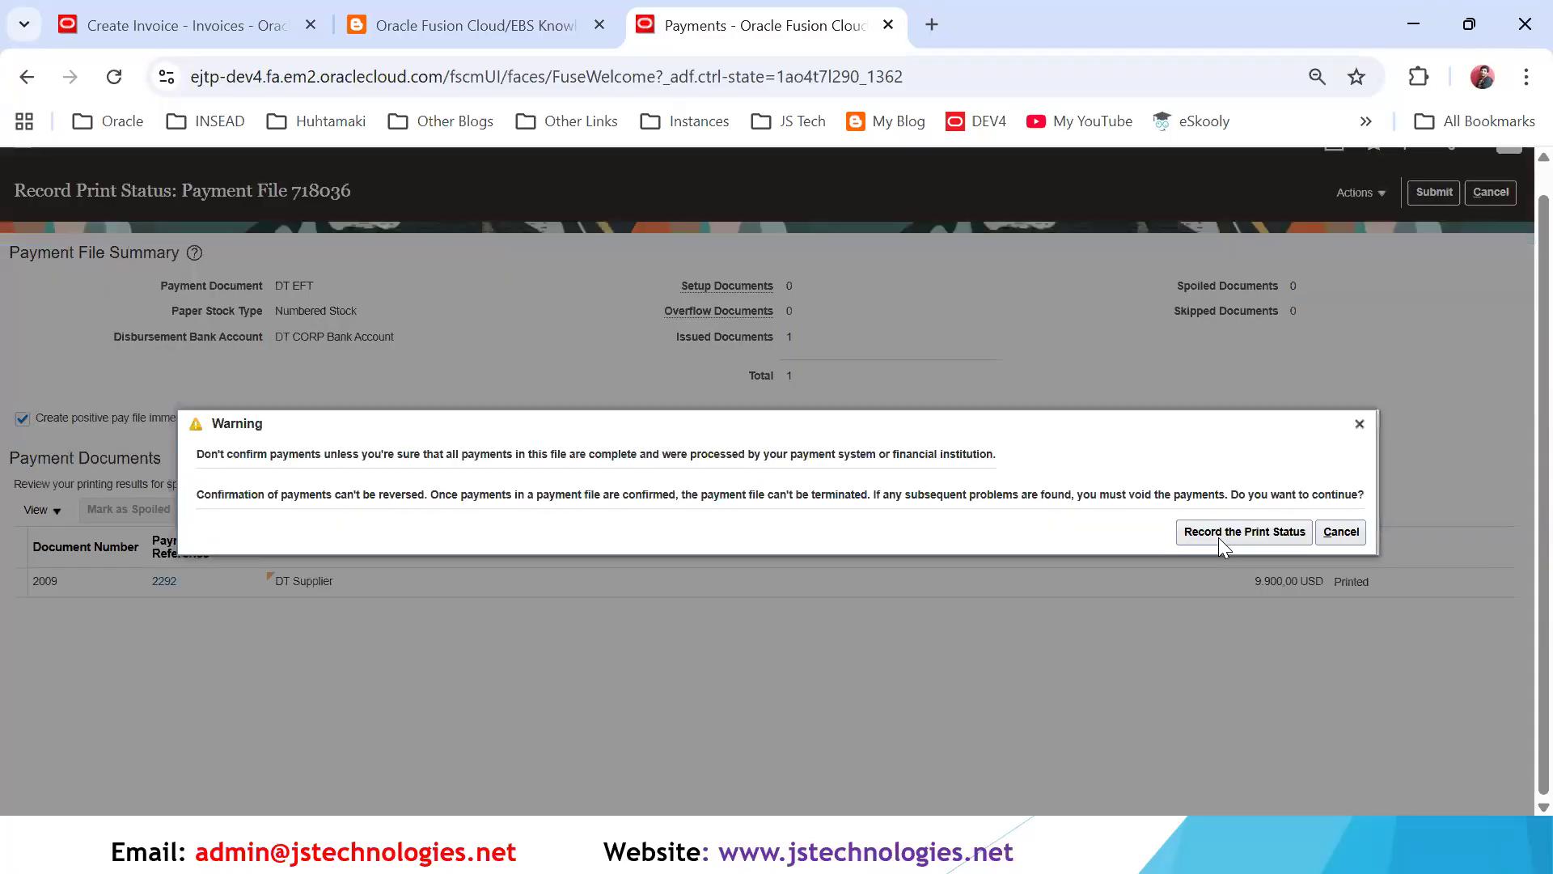
{"action": "left_click", "coordinate": [1247, 534]}
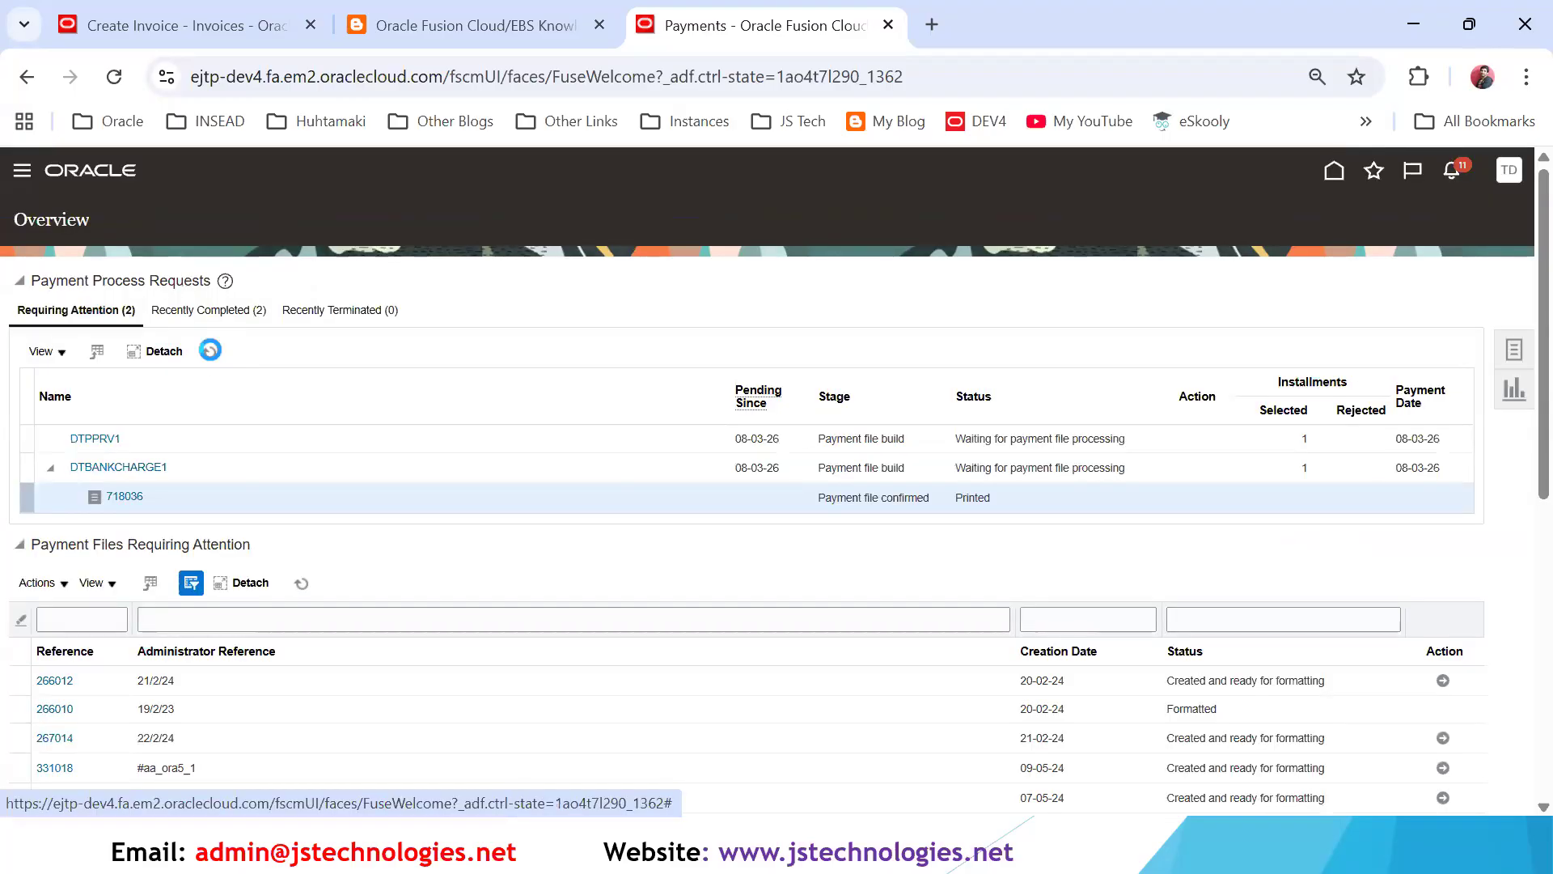
- Refresh the payment process requests and search the payments for payment date 07-03-26
{"action": "left_click", "coordinate": [209, 353]}
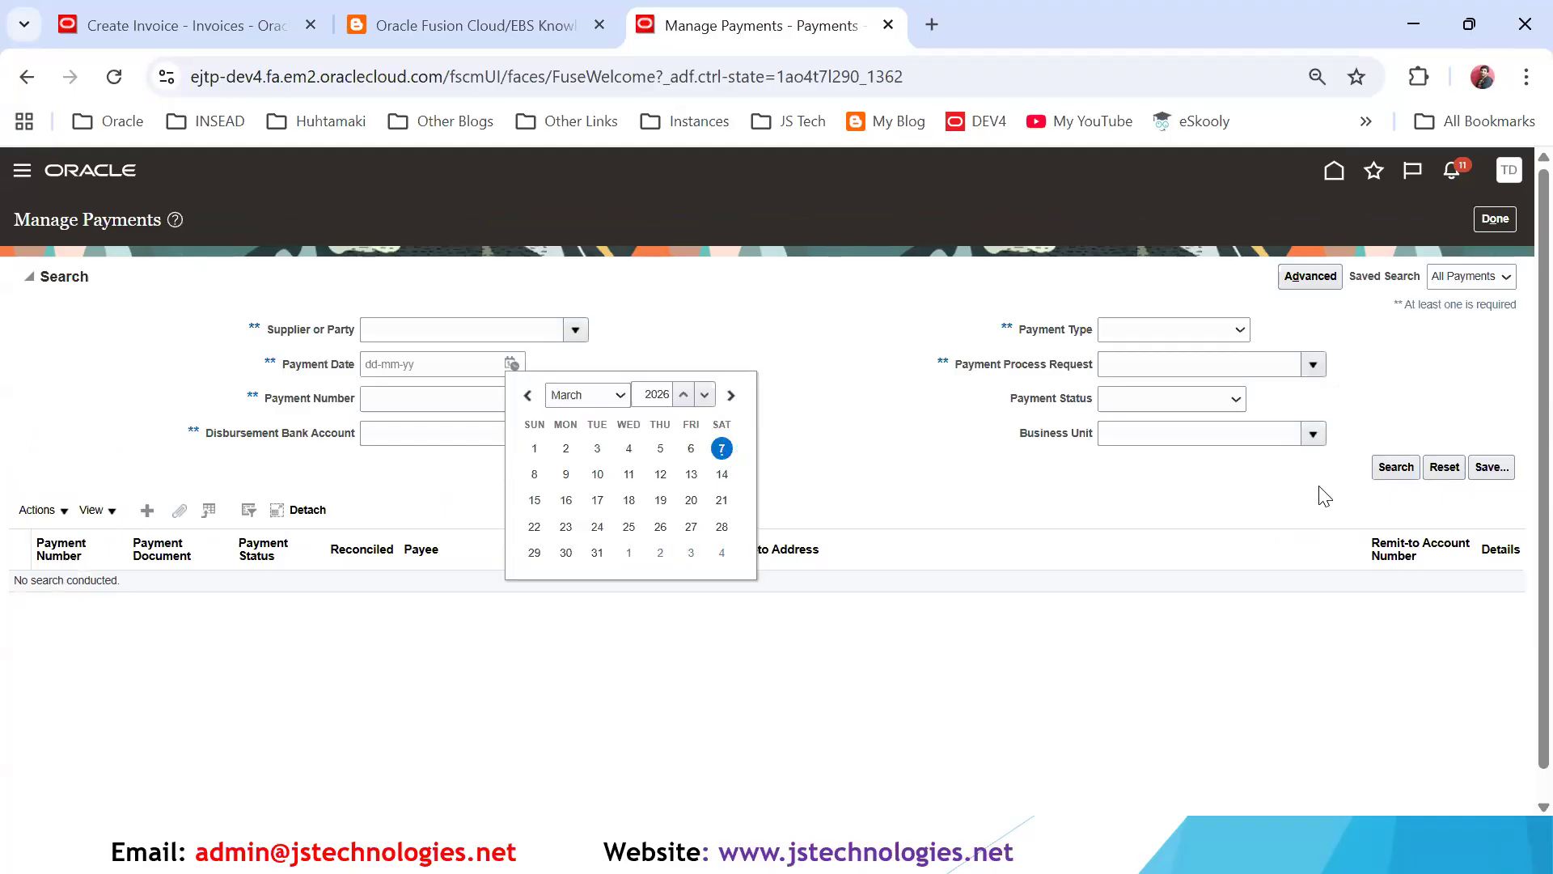
{"action": "left_click", "coordinate": [1397, 467]}
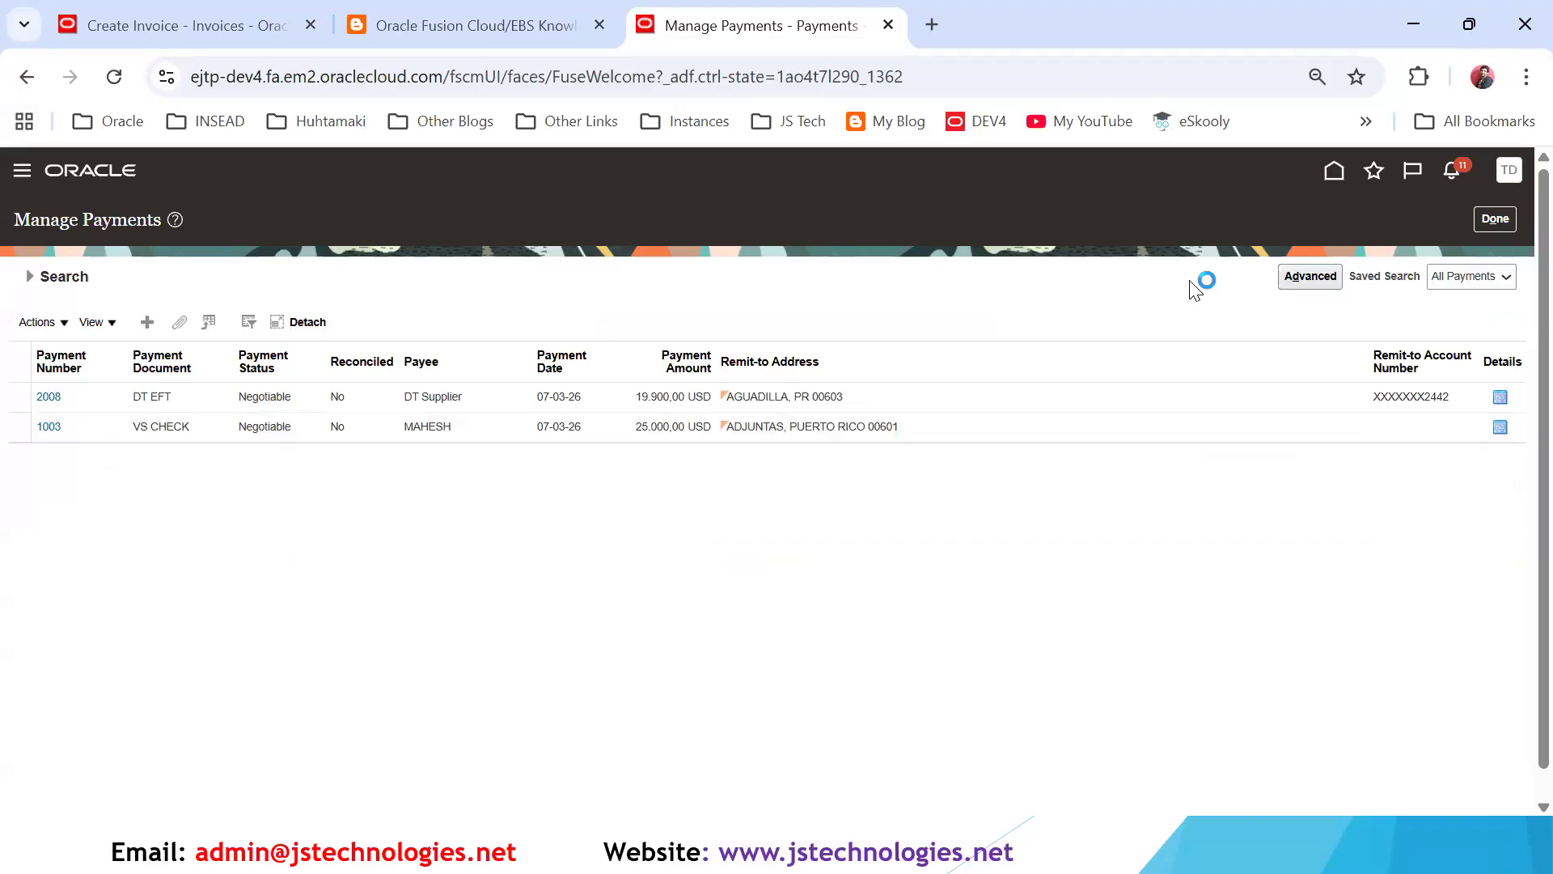
{"action": "left_click", "coordinate": [29, 276]}
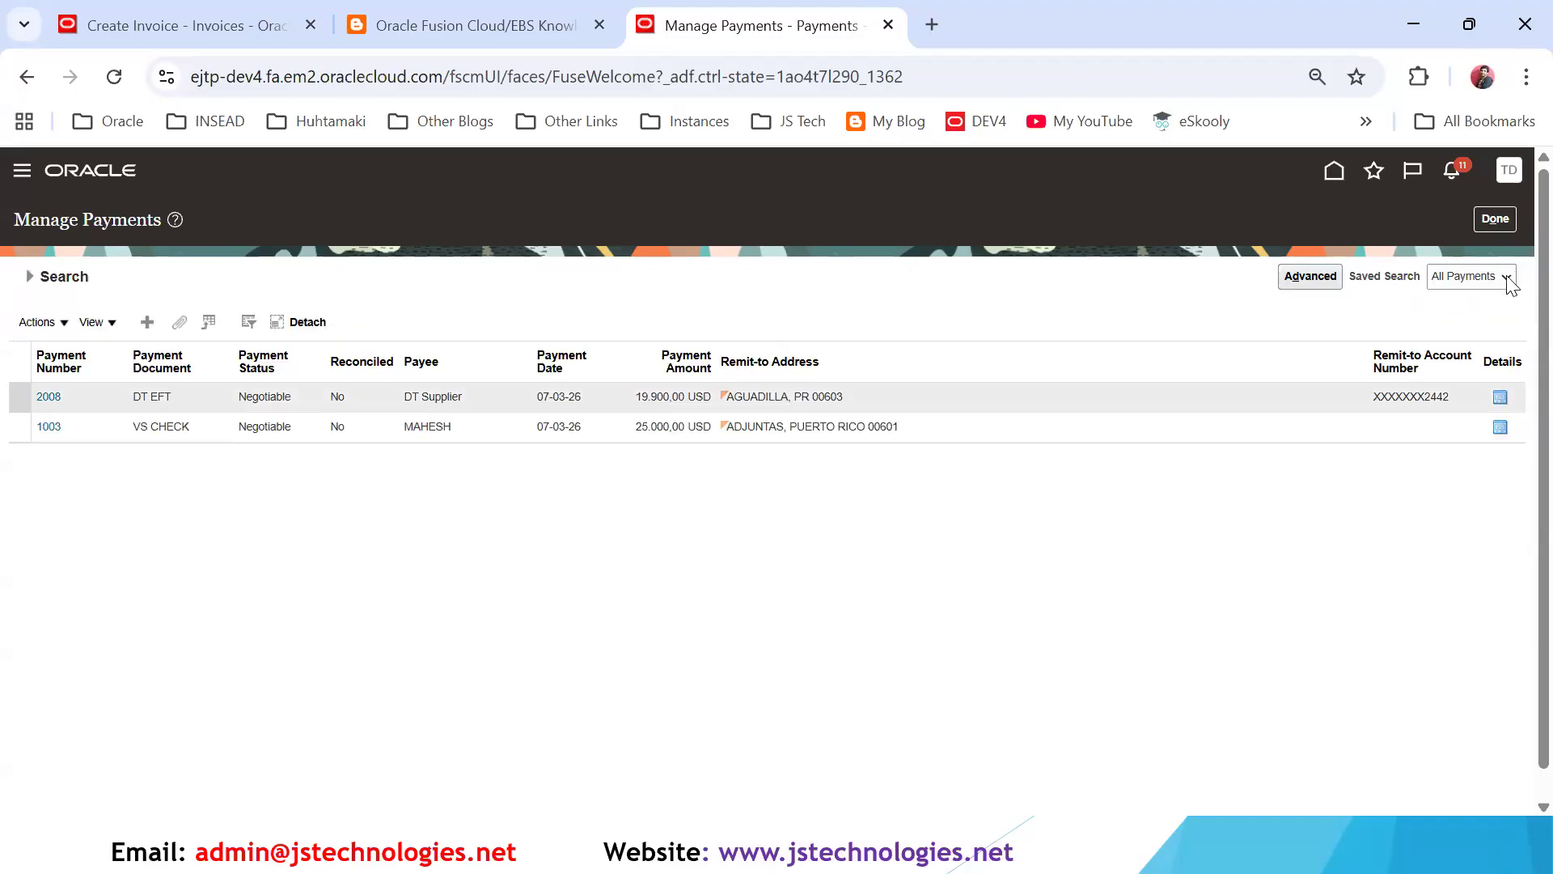
- Return to the payments overview and check the recently completed payment process requests
{"action": "left_click", "coordinate": [1489, 225]}
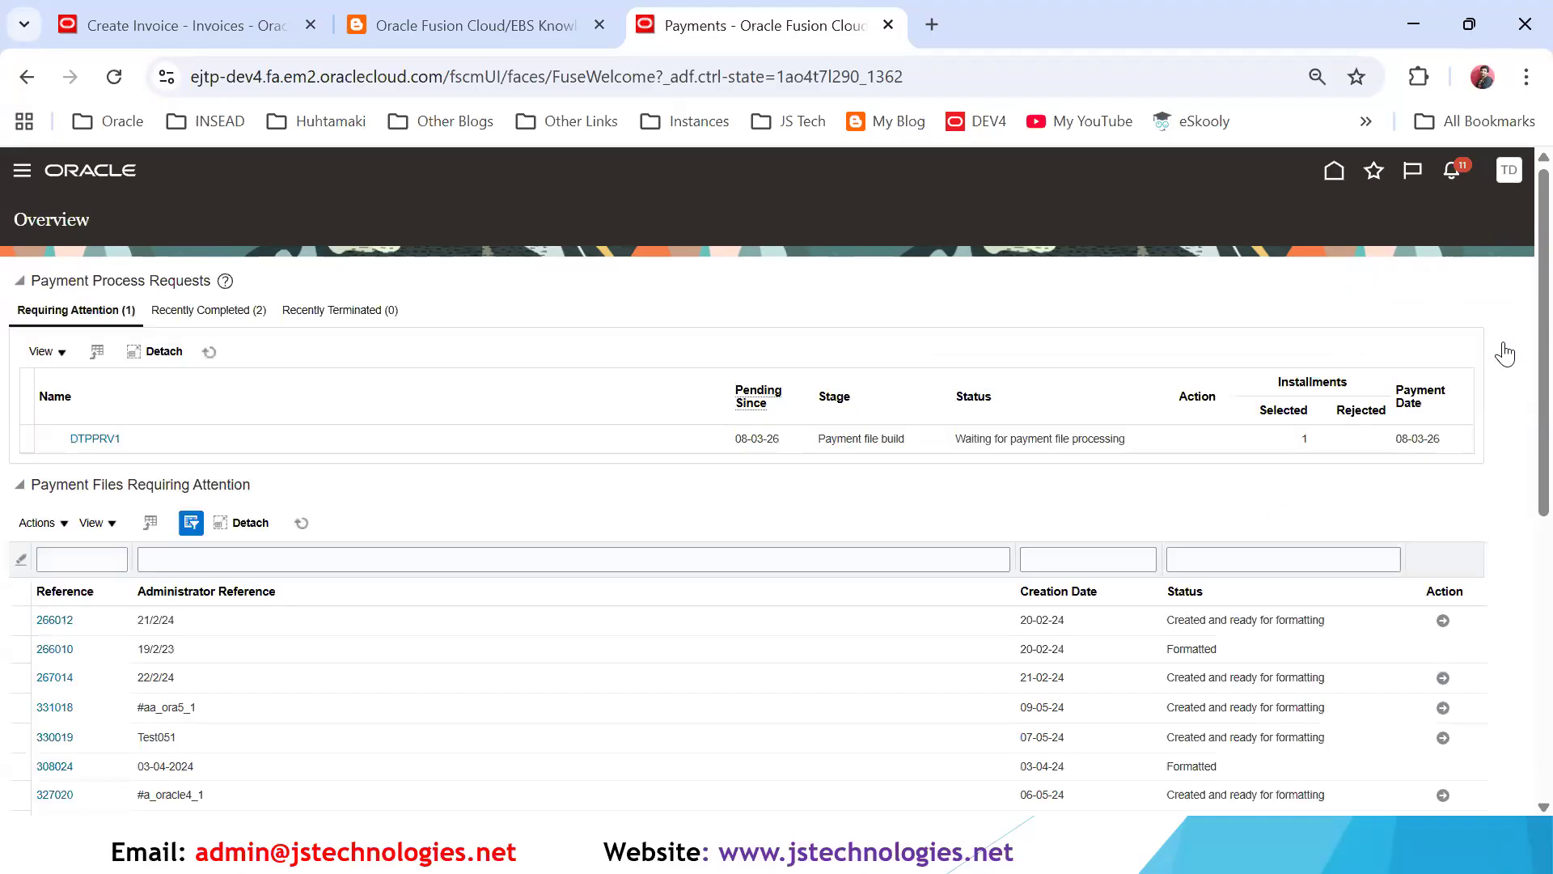
{"action": "left_click", "coordinate": [1503, 346]}
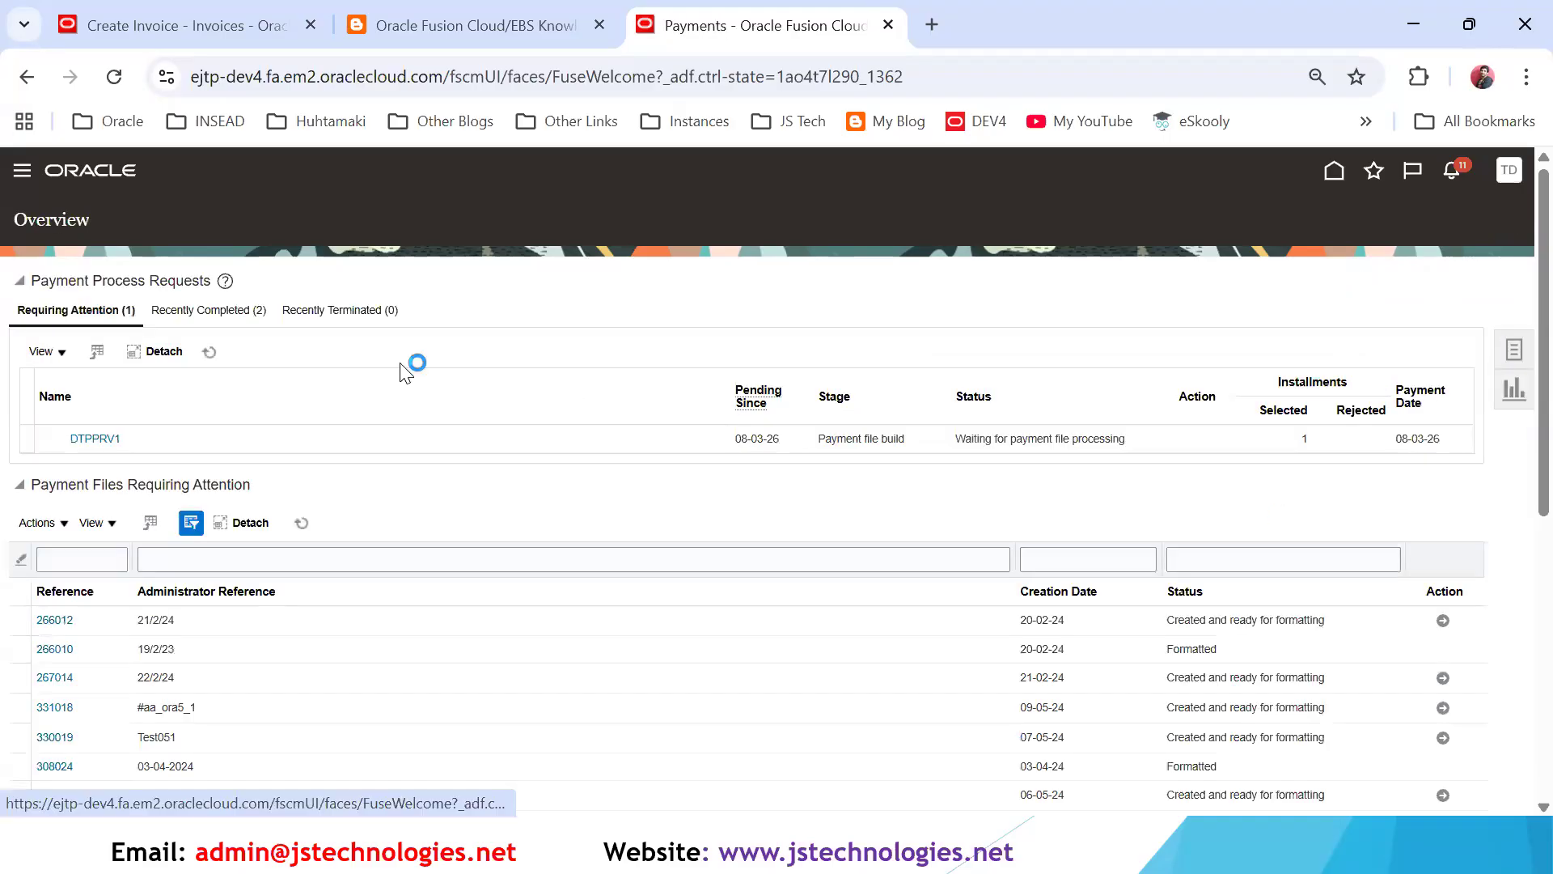
{"action": "left_click", "coordinate": [242, 311]}
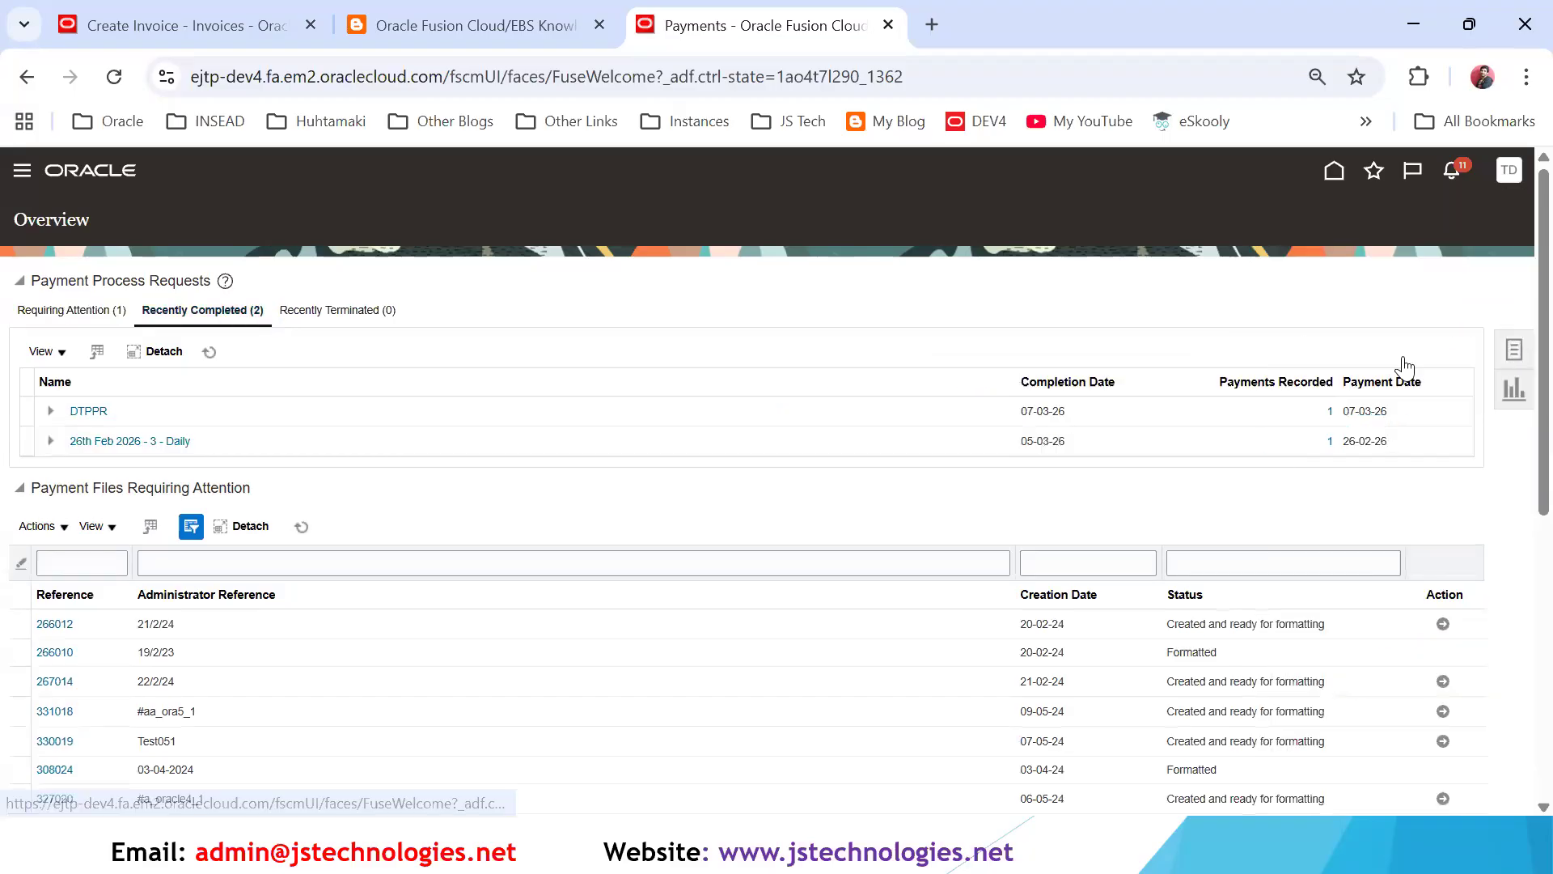
- Open payment management again and repeat the search with payment date 07-03-26
{"action": "left_click", "coordinate": [1317, 315]}
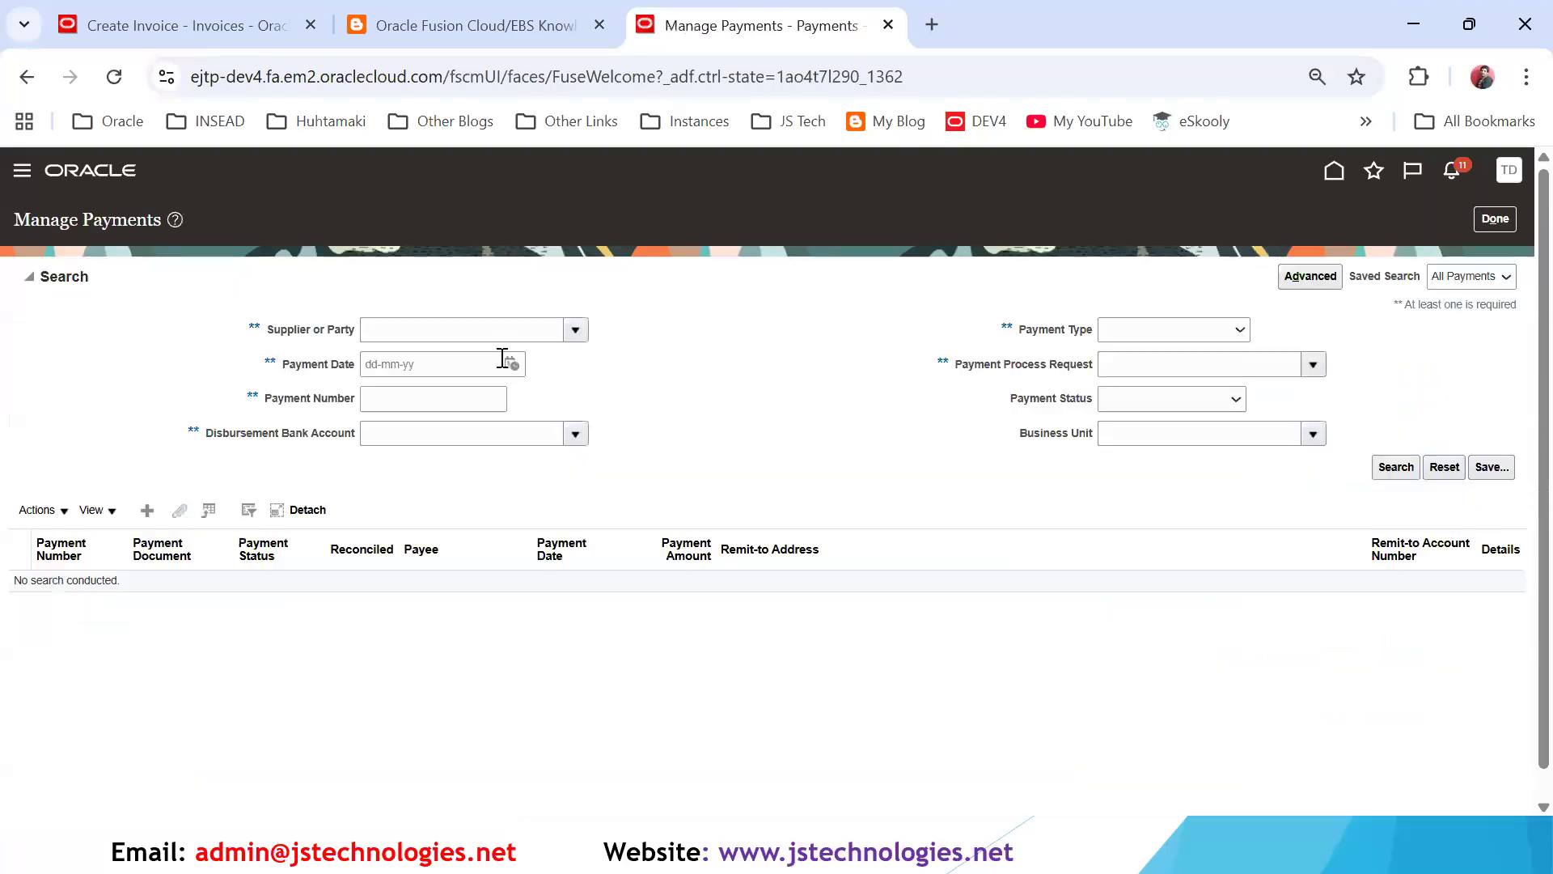
{"action": "left_click", "coordinate": [511, 363]}
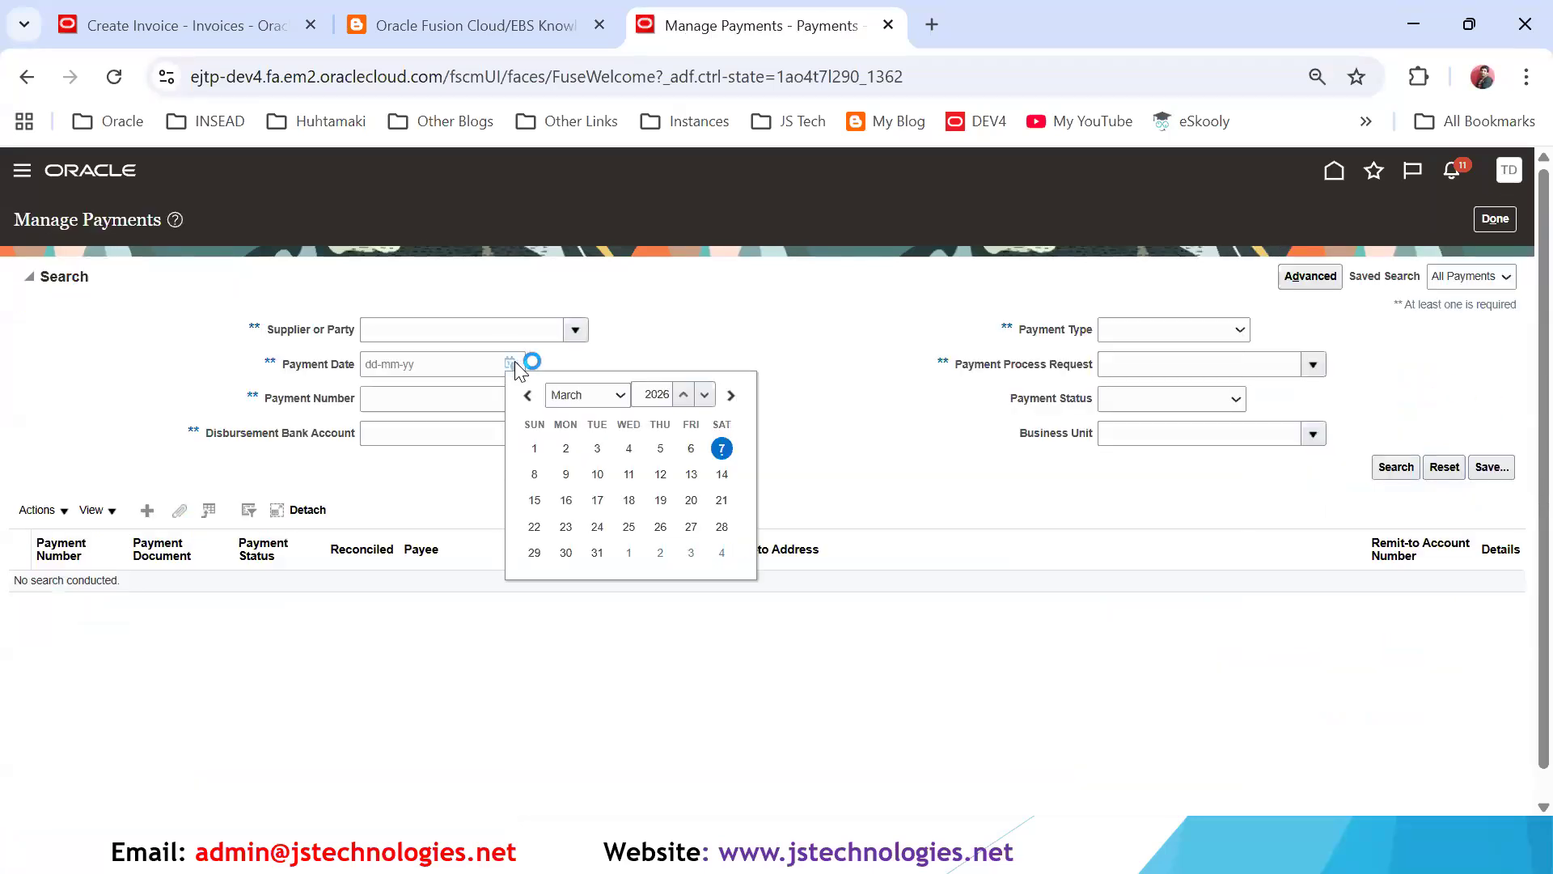
{"action": "left_click", "coordinate": [723, 449]}
{"action": "key", "text": "Return"}
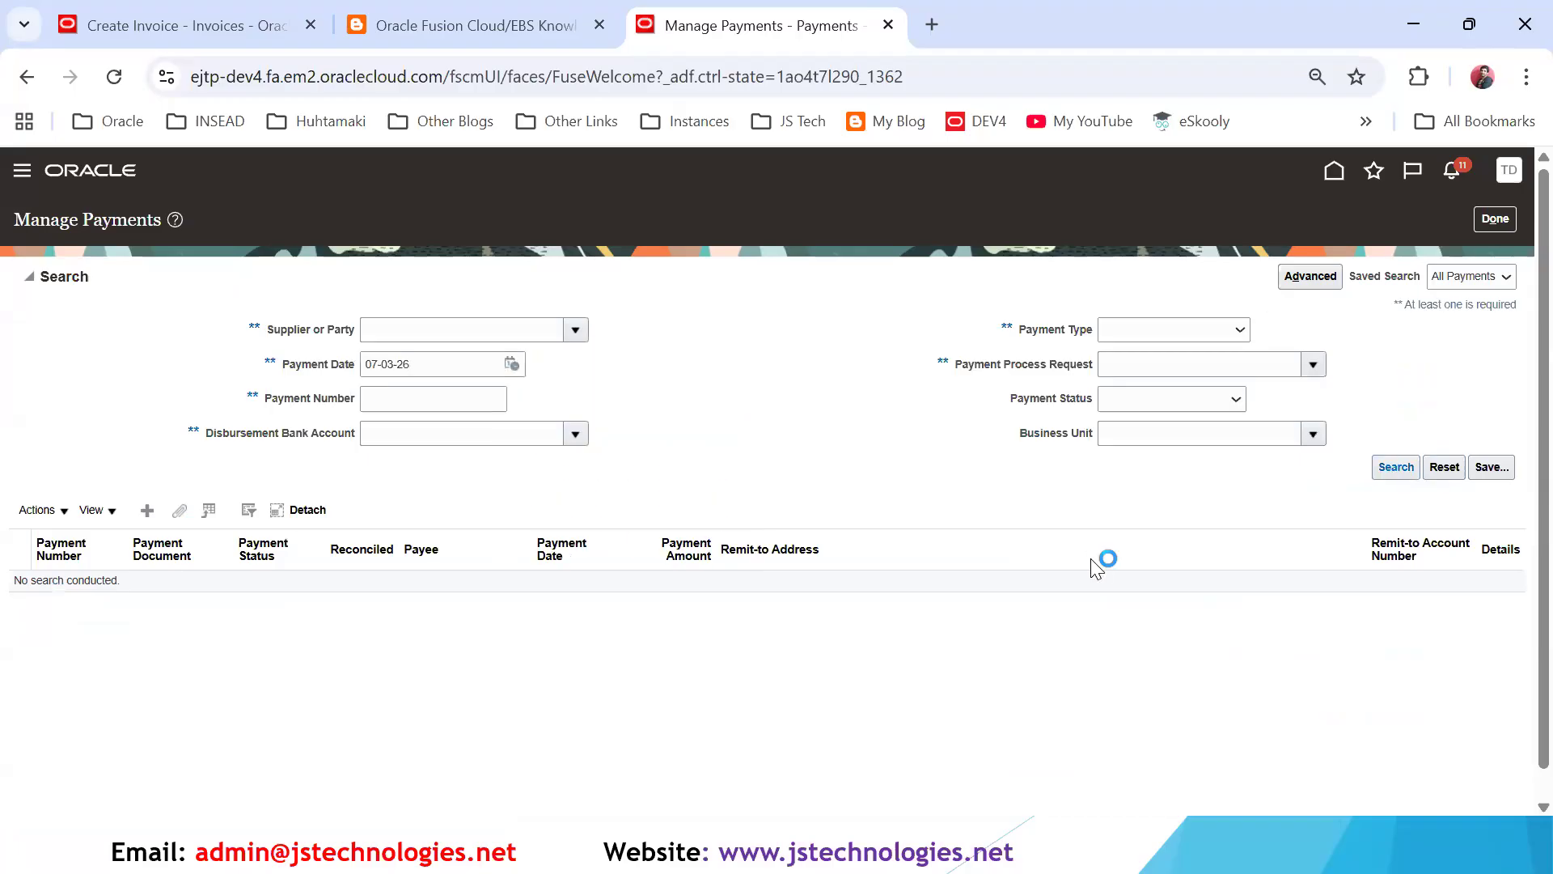
{"action": "left_click", "coordinate": [102, 393]}
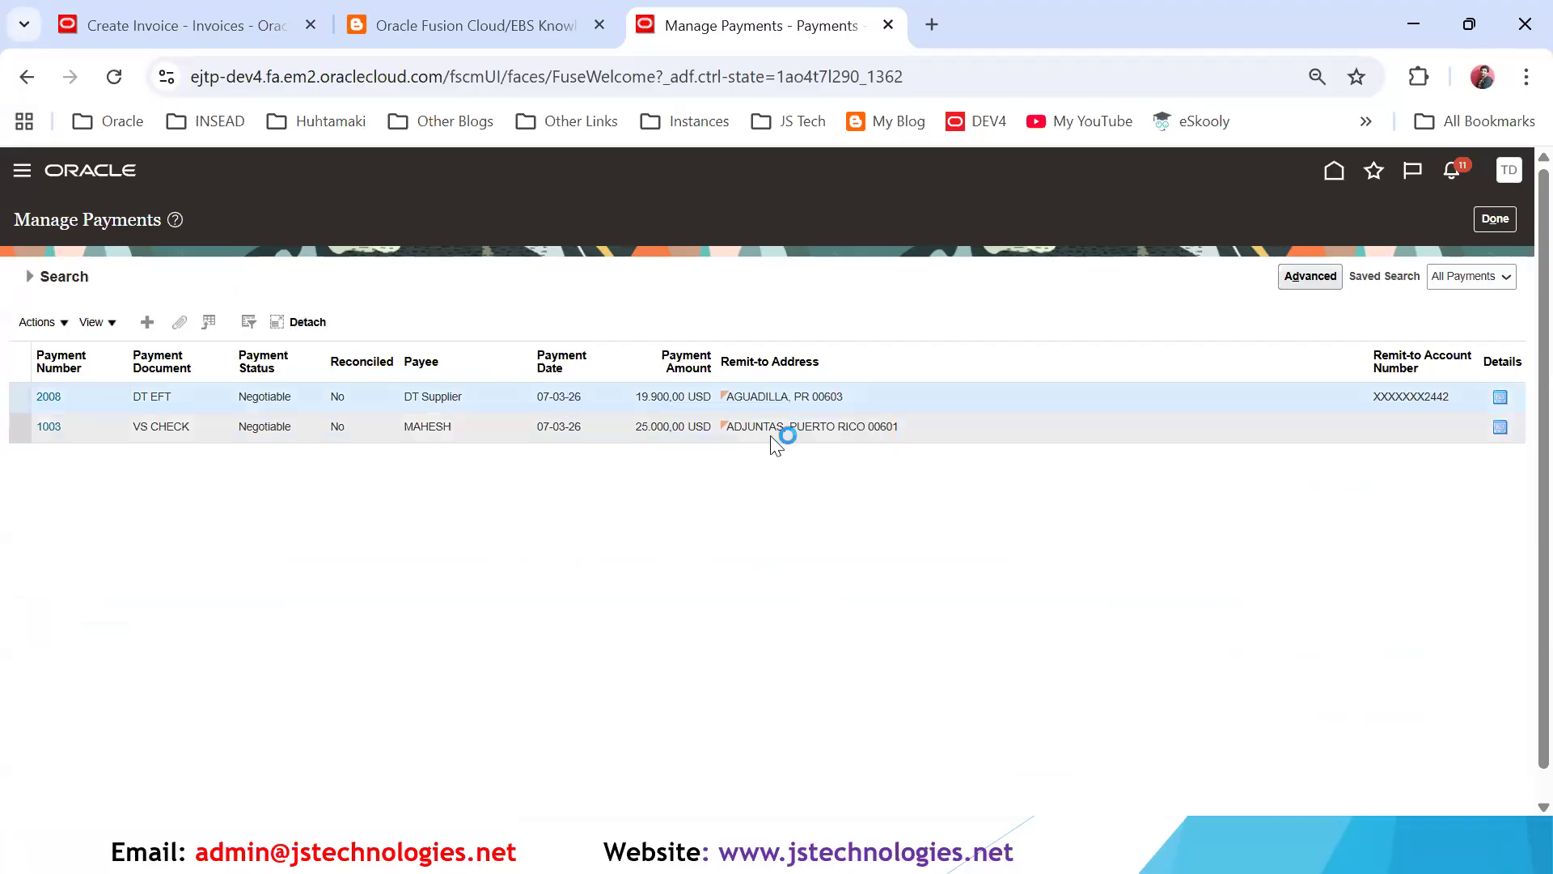
- Close the payment search and refresh the payment process requests requiring attention
{"action": "left_click", "coordinate": [1495, 219]}
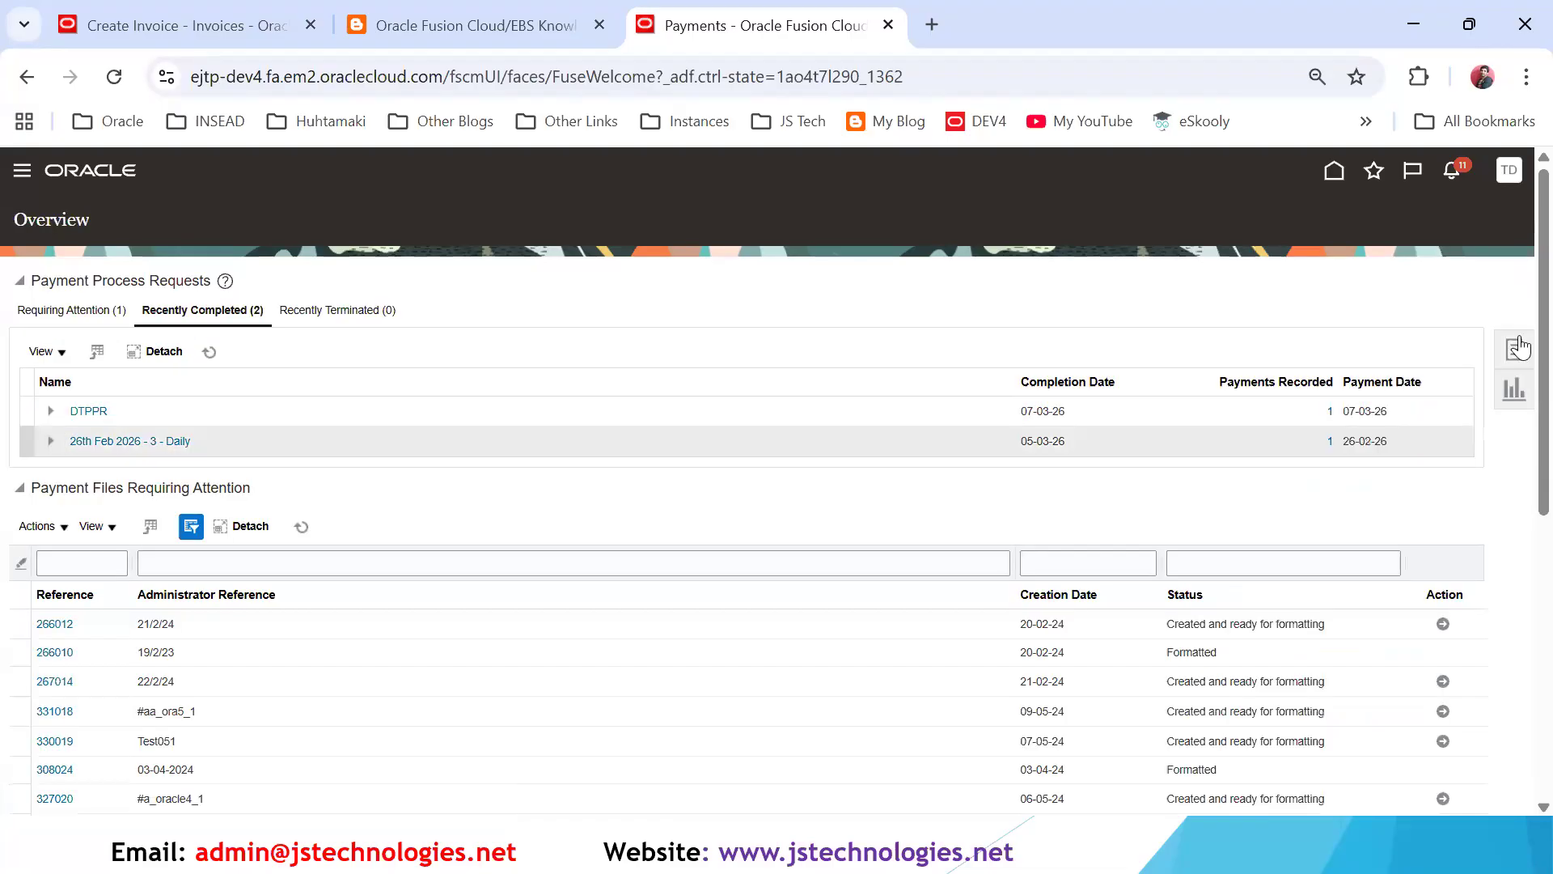
{"action": "left_click", "coordinate": [87, 314]}
{"action": "left_click", "coordinate": [208, 356]}
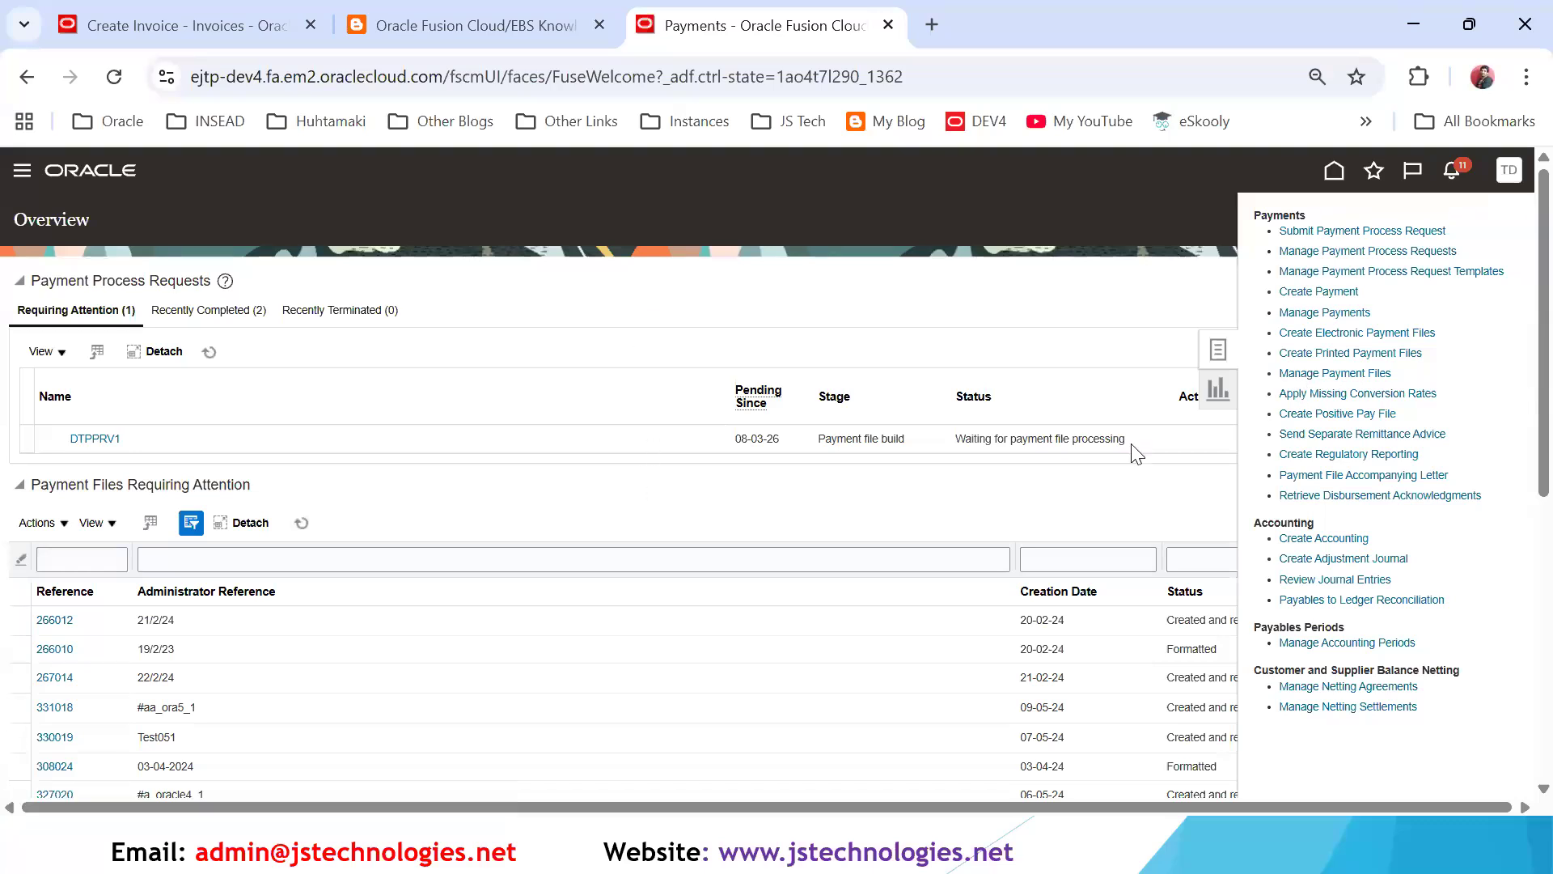
- Search the managed payments by the supplier DT Supplier
{"action": "left_click", "coordinate": [1353, 333]}
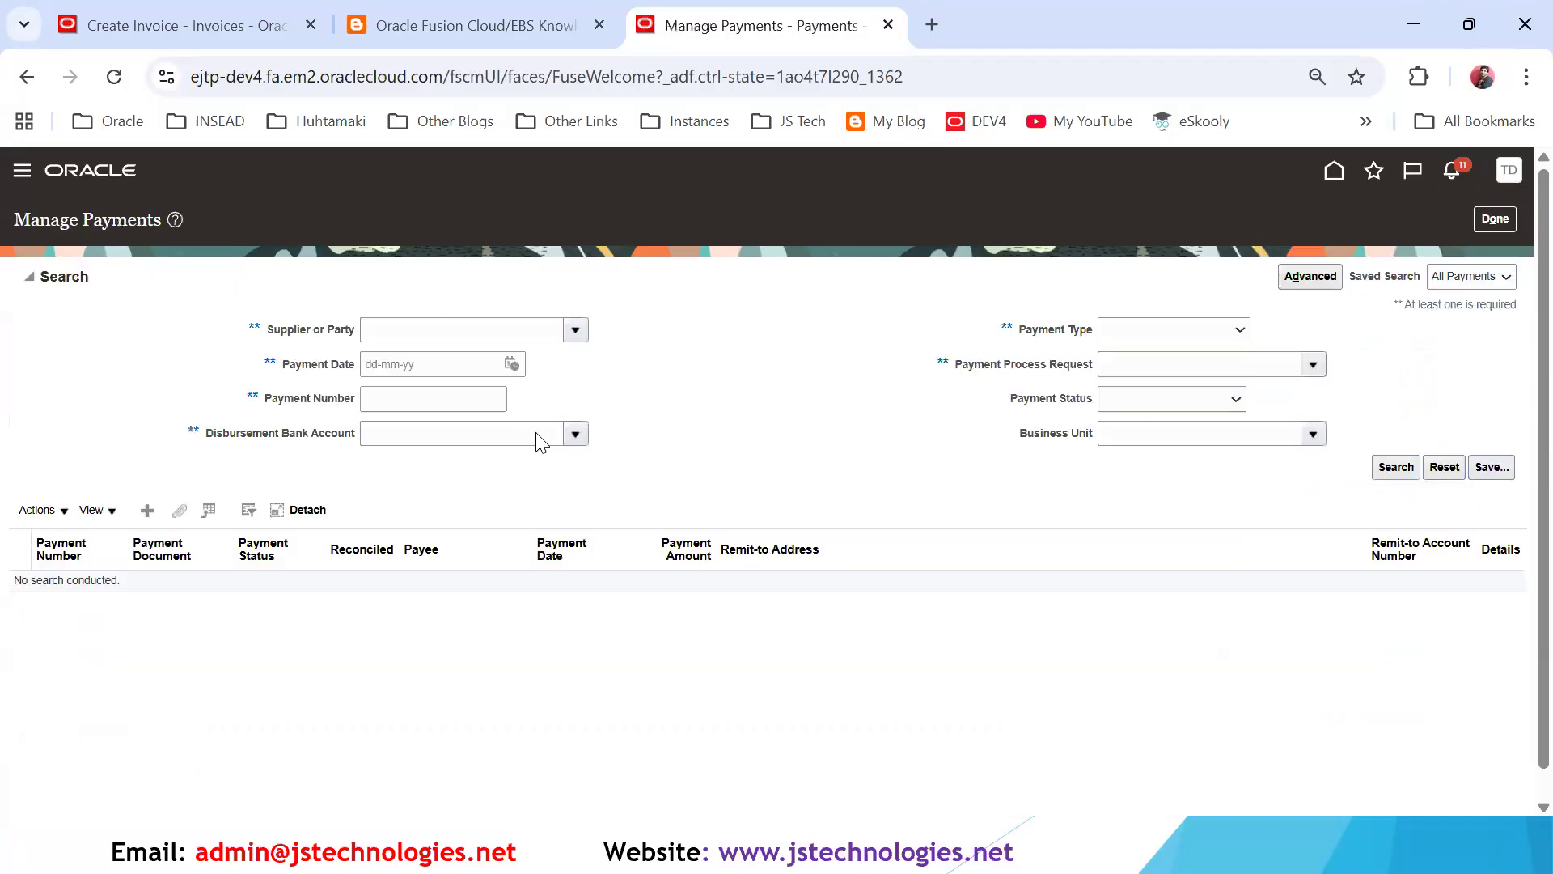
{"action": "left_click", "coordinate": [505, 330]}
{"action": "type", "text": "DT Supplier"}
{"action": "key", "text": "Tab"}
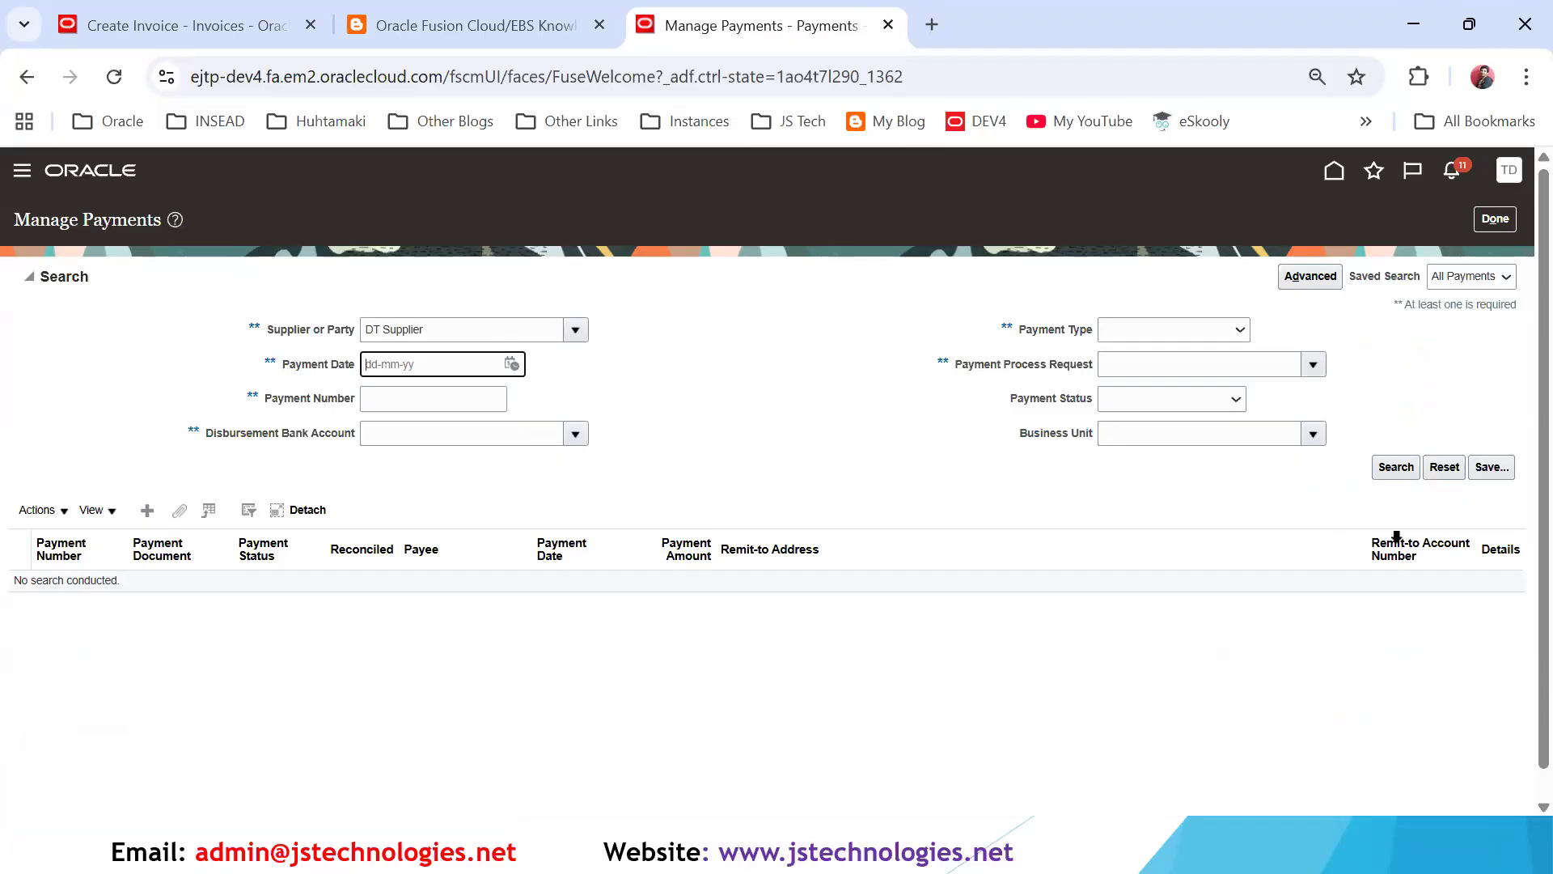
{"action": "left_click", "coordinate": [1386, 469]}
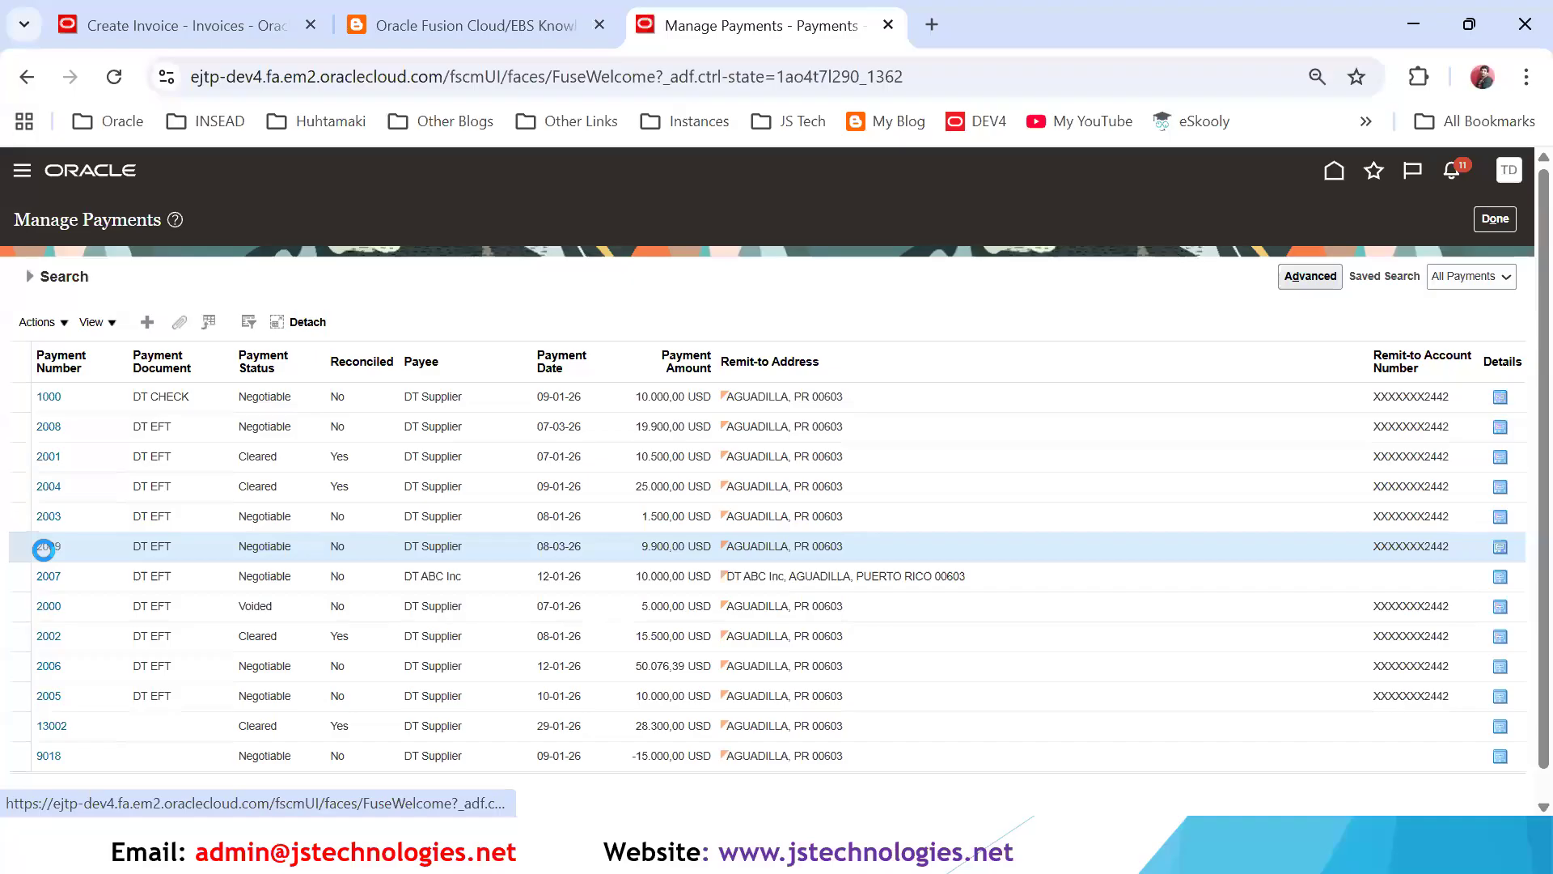
- Open payment 2009 and review its payment amount and processing details
{"action": "left_click", "coordinate": [44, 547]}
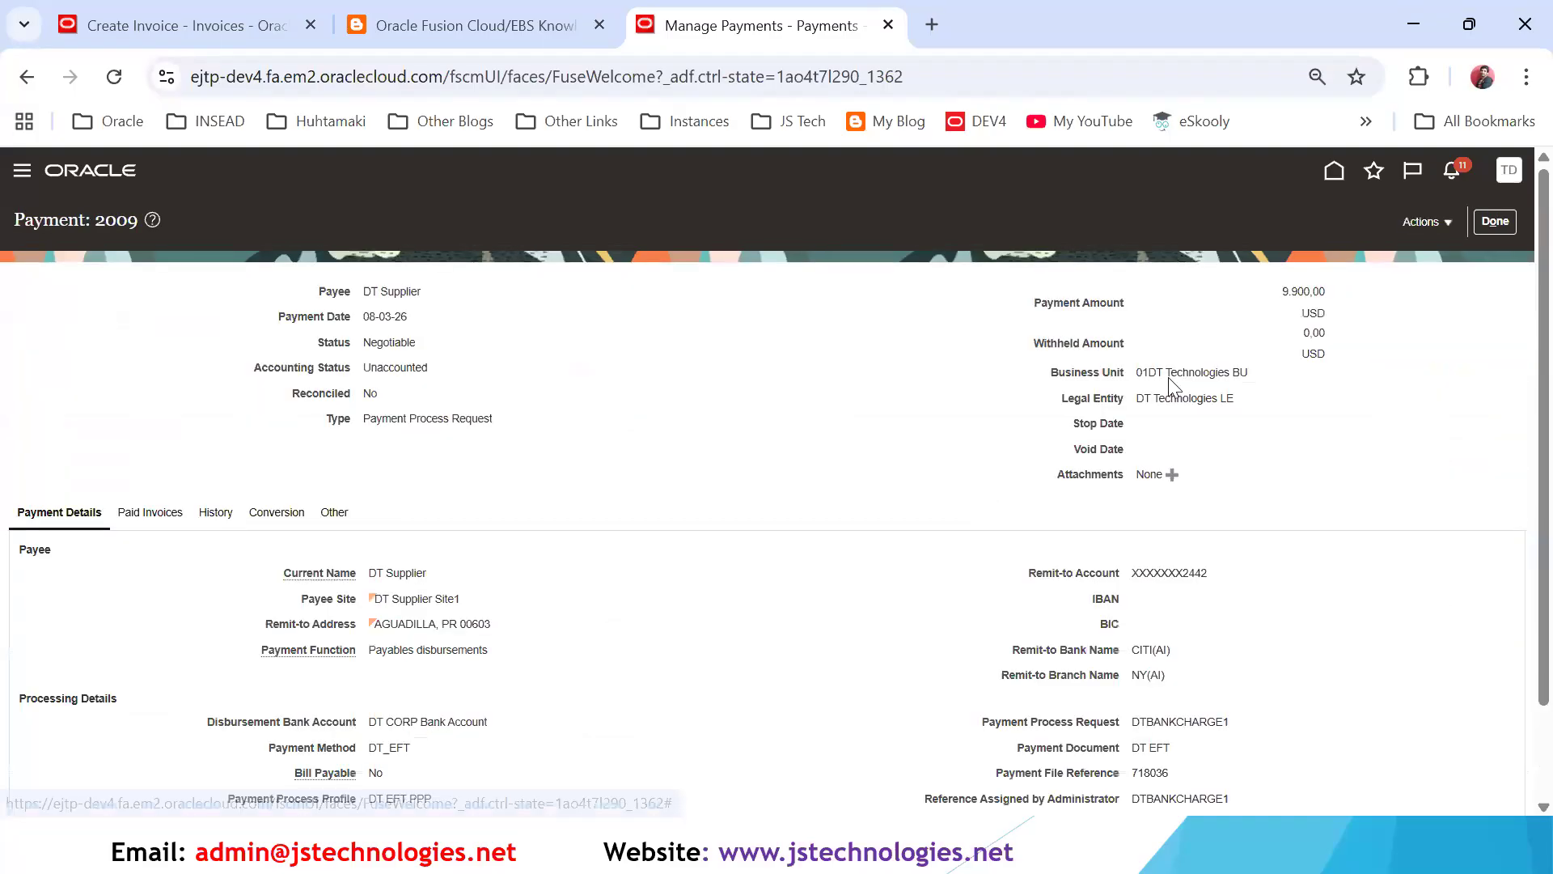
{"action": "scroll", "coordinate": [1142, 614], "scroll_direction": "down", "scroll_amount": 2}
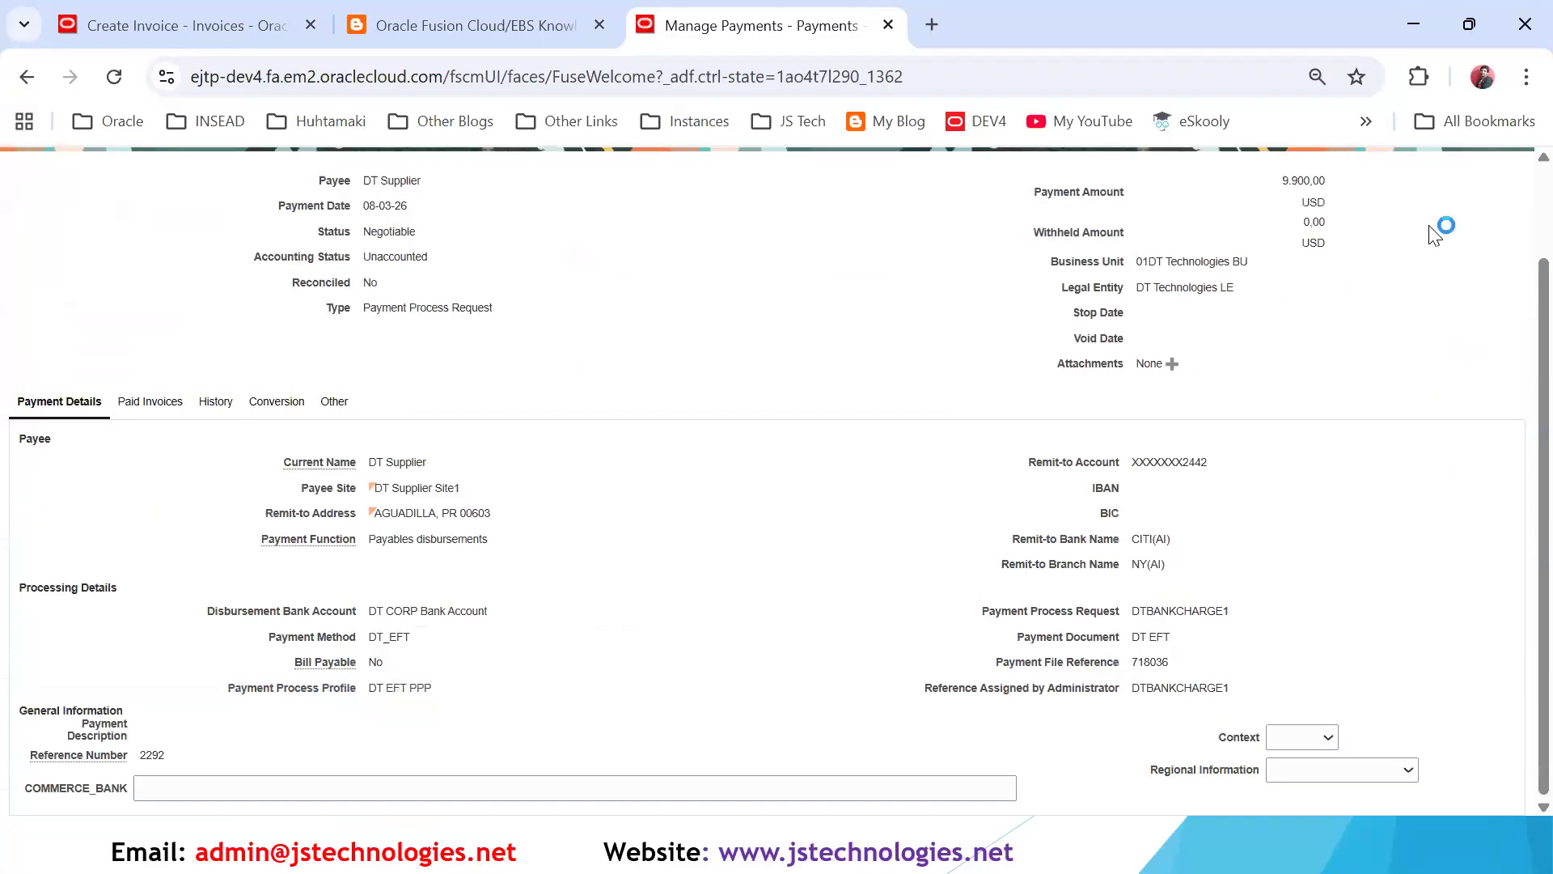
{"action": "scroll", "coordinate": [1429, 228], "scroll_direction": "up", "scroll_amount": 2}
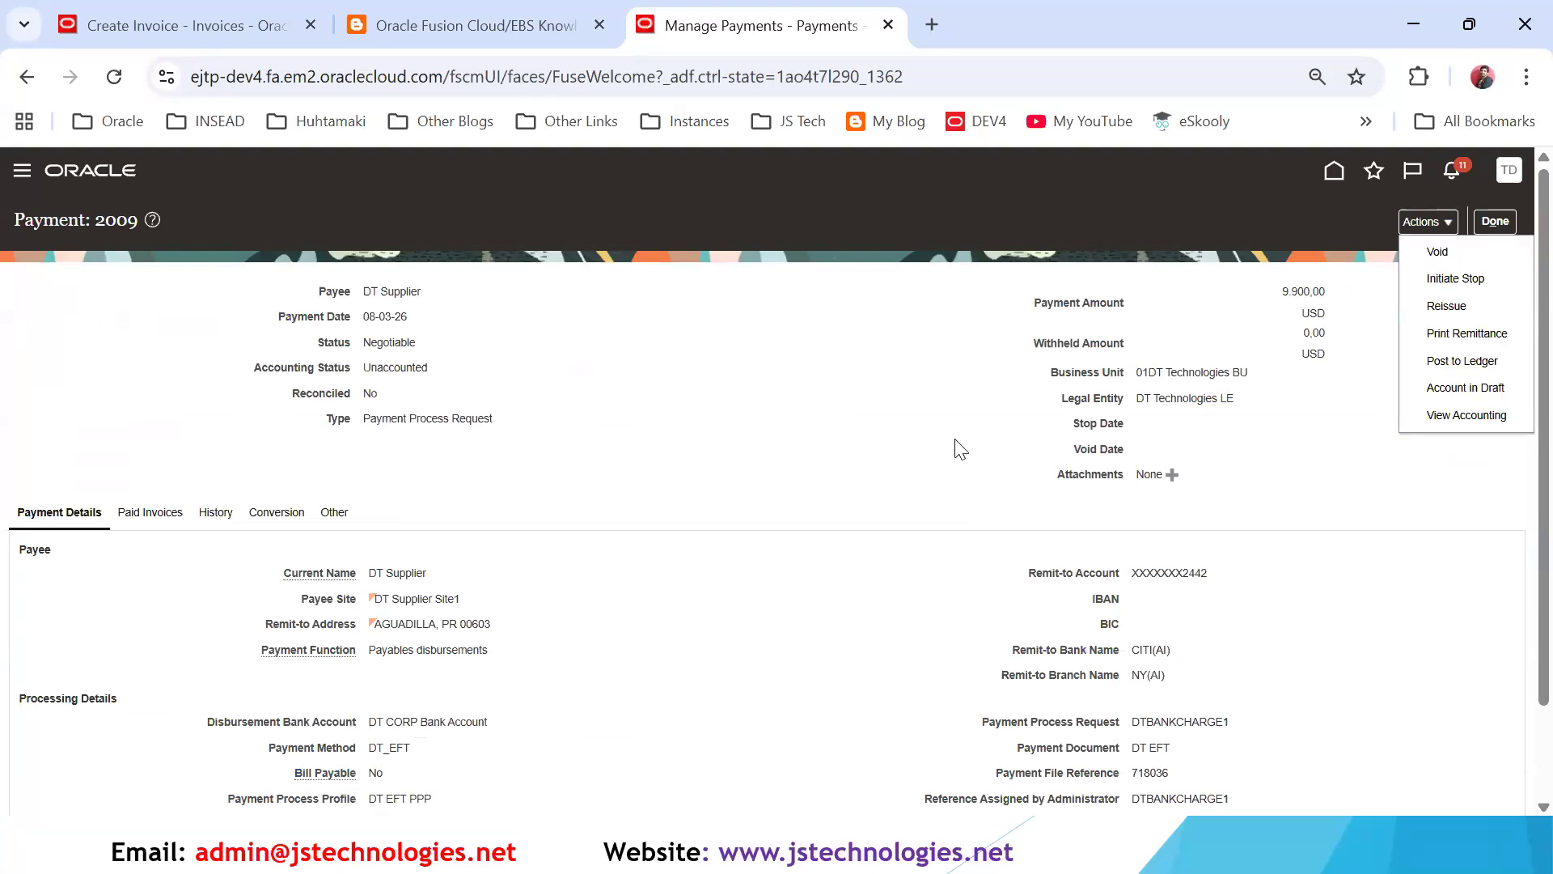
{"action": "left_click", "coordinate": [1288, 293]}
{"action": "double_click", "coordinate": [1323, 291]}
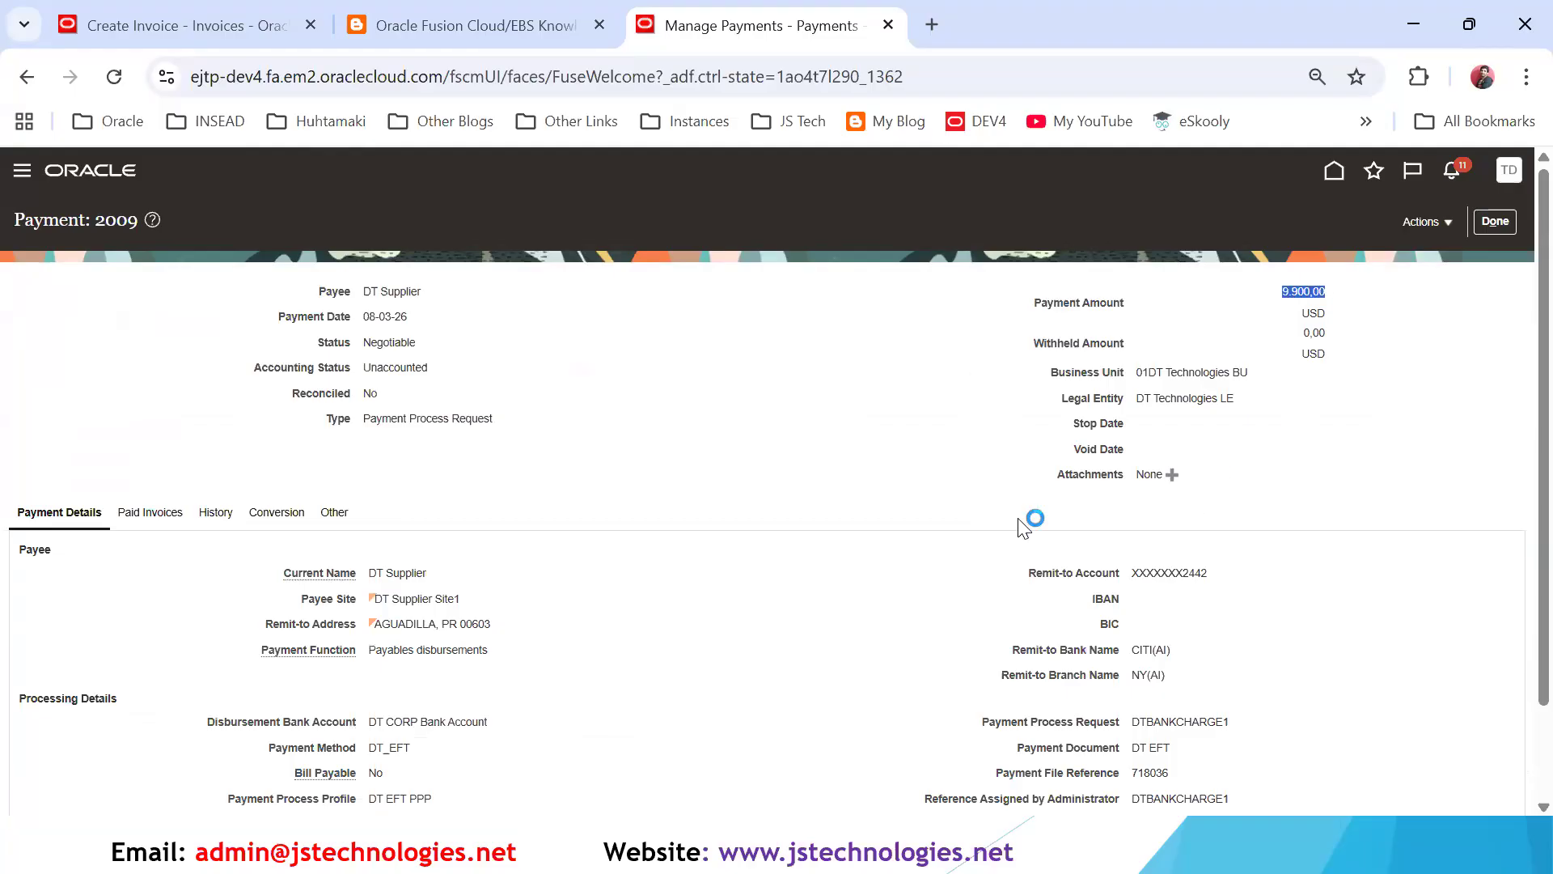
{"action": "scroll", "coordinate": [1385, 356], "scroll_direction": "down", "scroll_amount": 2}
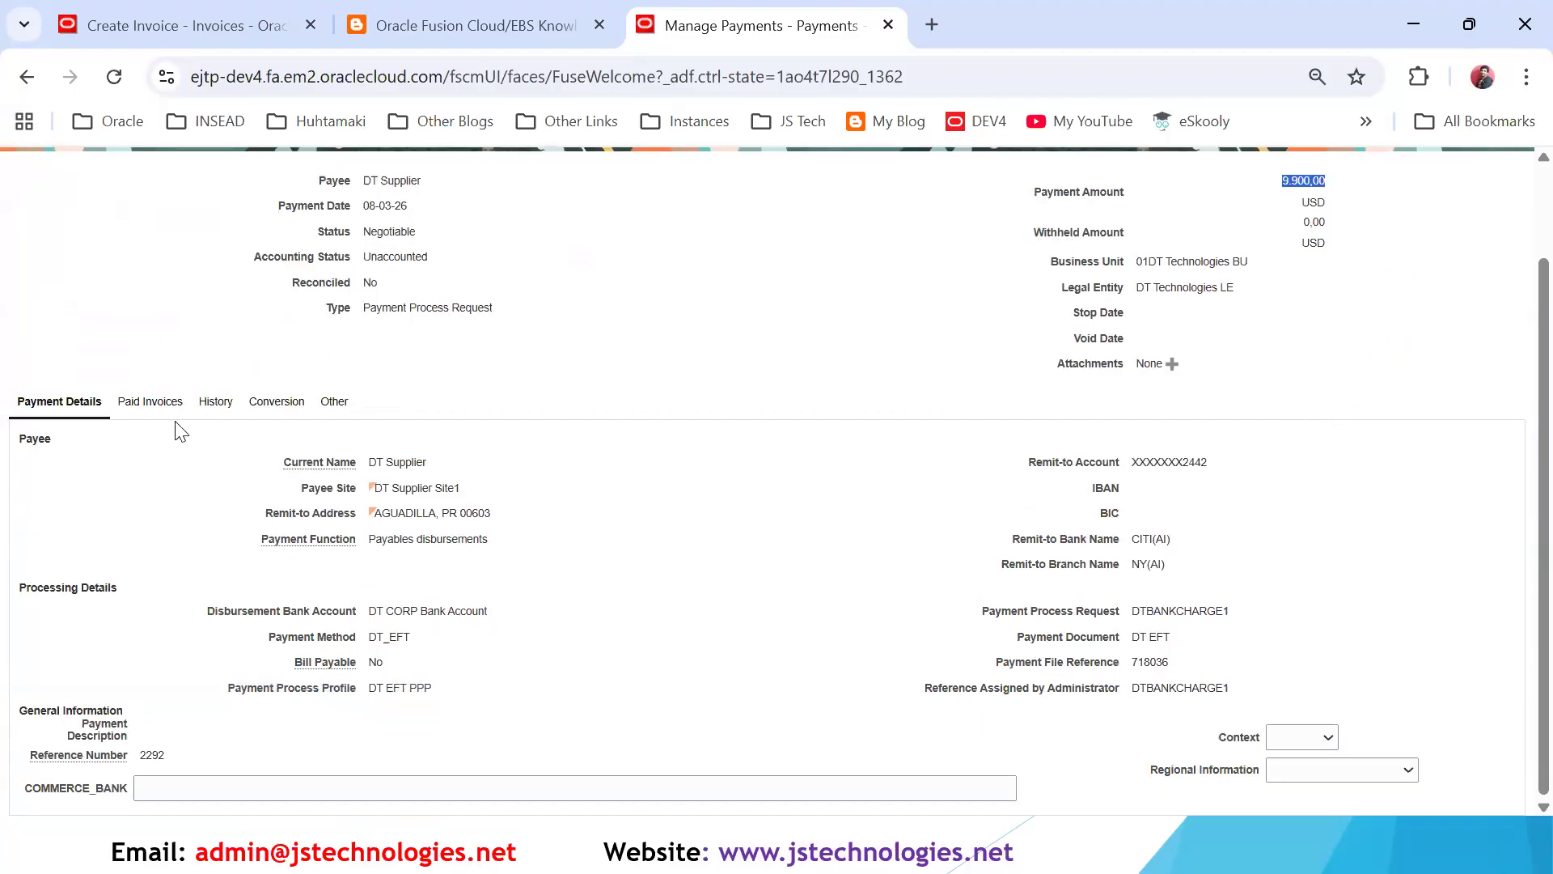
- Examine the bank charge on the paid invoices of payment 2009 and compare it with invoice DTBANKCHARGE1
{"action": "left_click", "coordinate": [154, 402]}
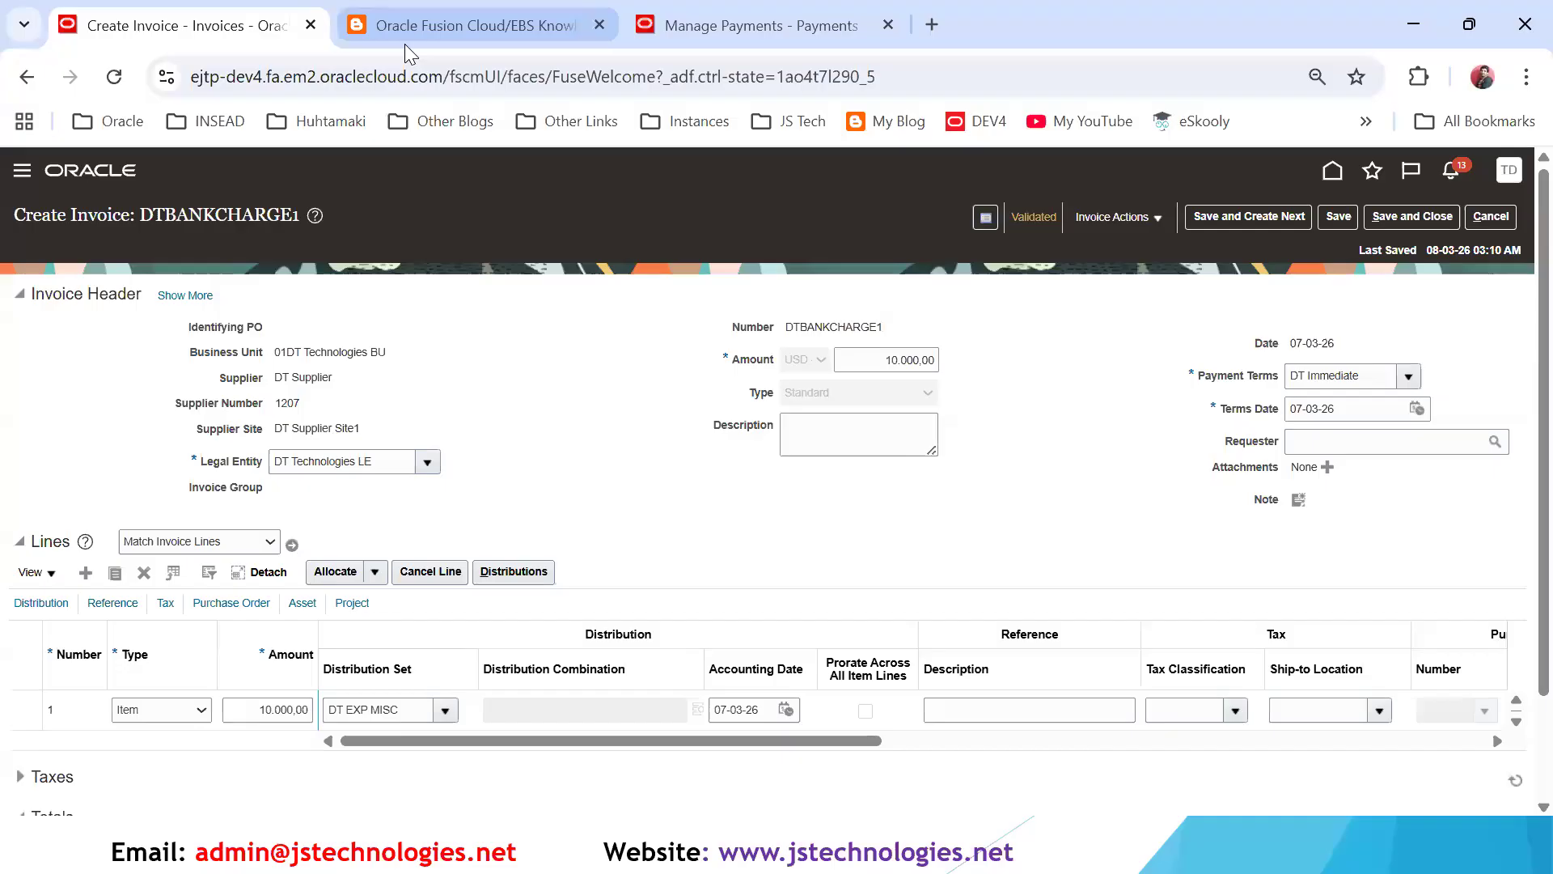
{"action": "left_click", "coordinate": [589, 36]}
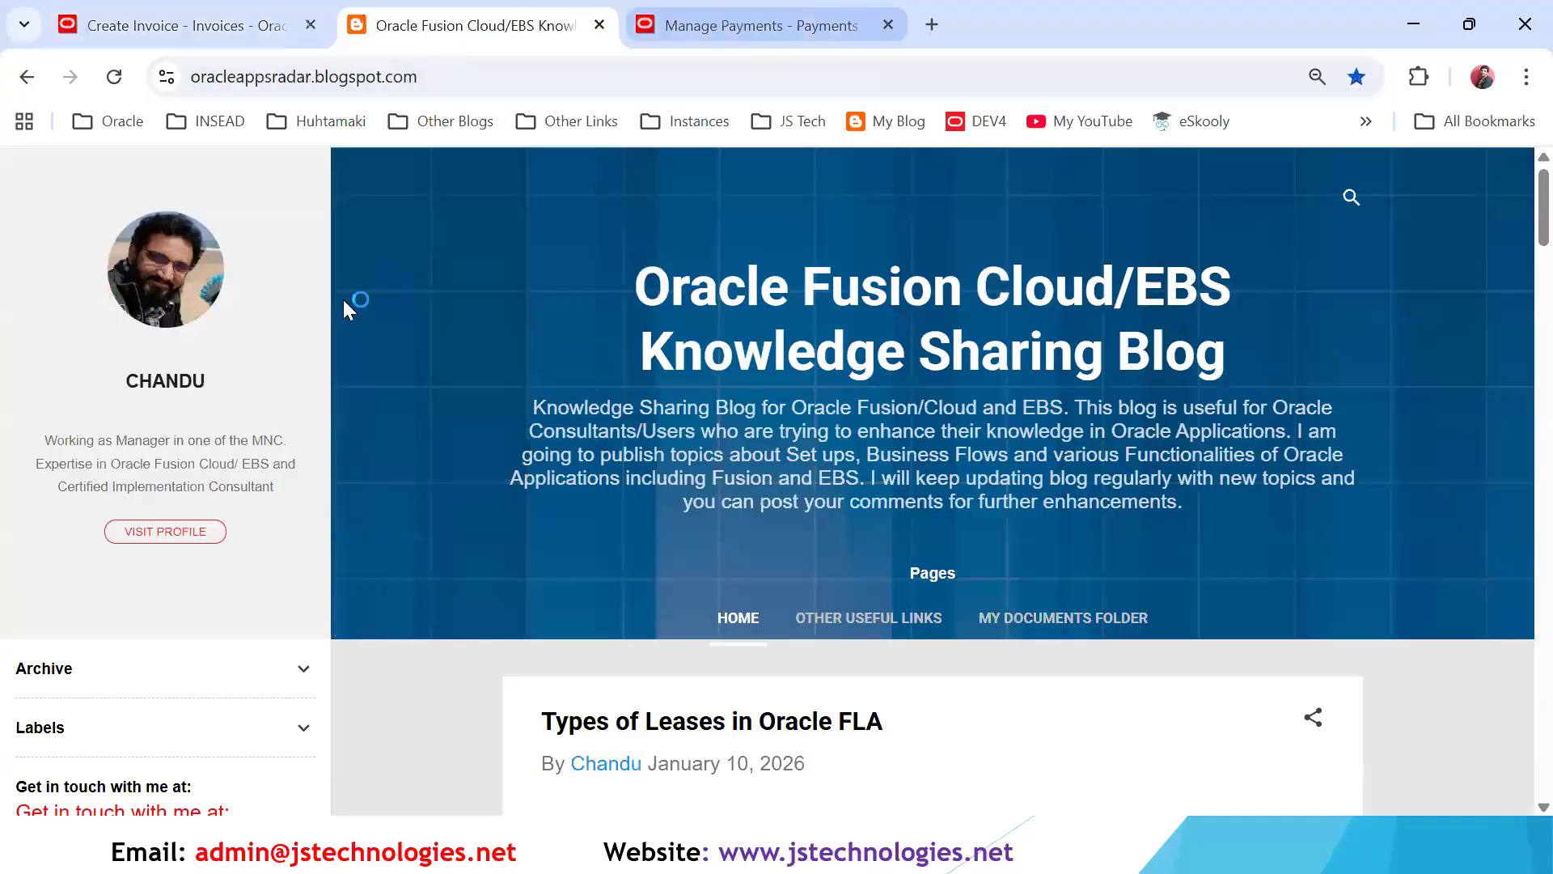
{"action": "key", "text": "ctrl+Tab"}
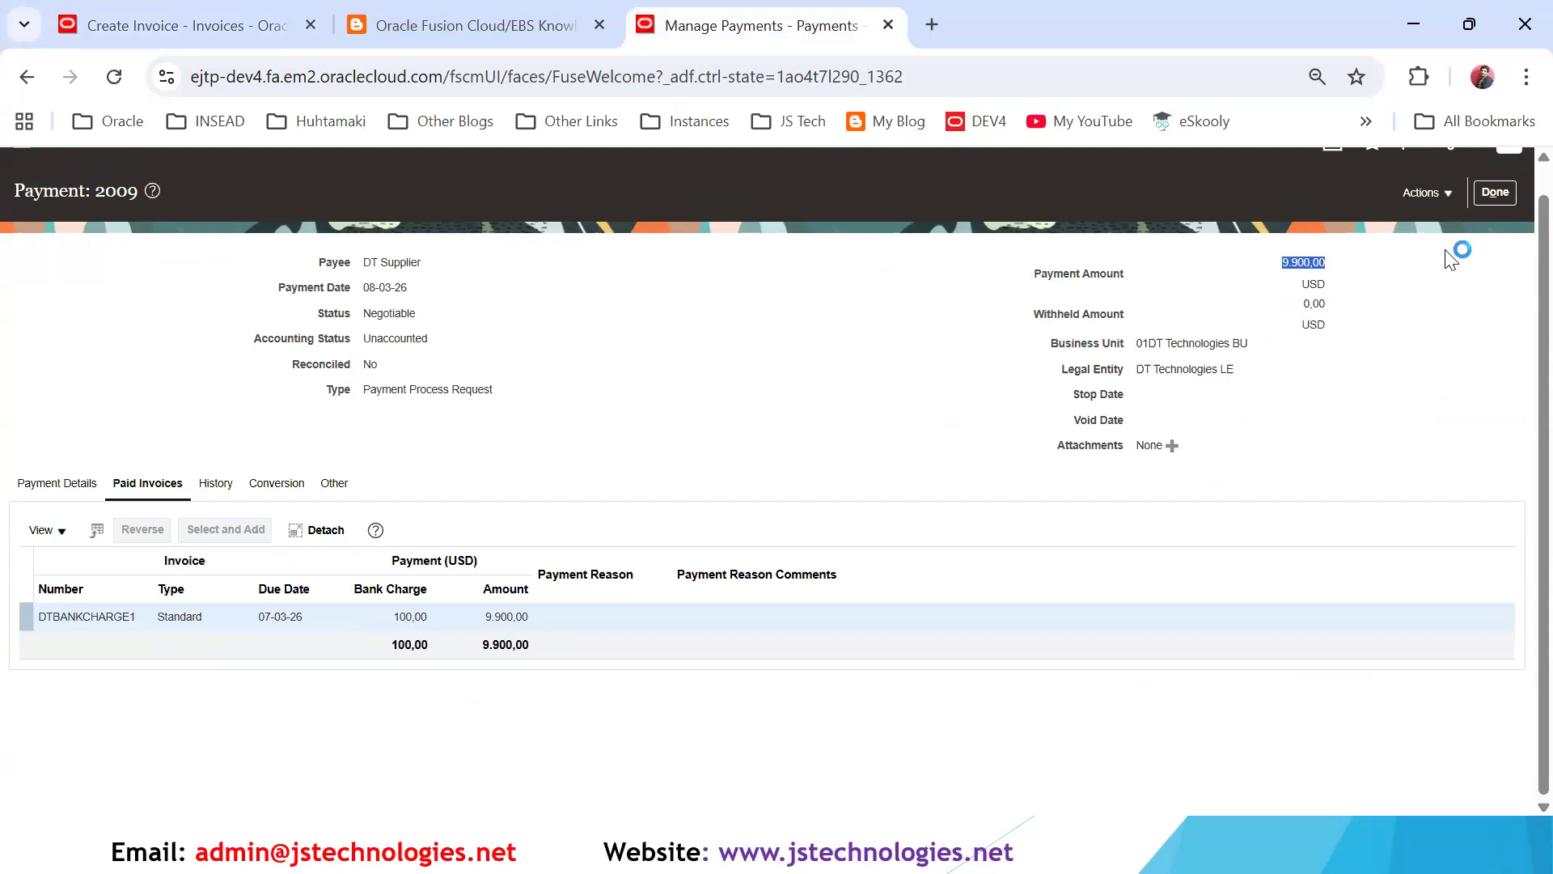
- Post payment 2009 to the ledger and review its accounting lines, including the discount line for the bank charge
{"action": "left_click", "coordinate": [1428, 192]}
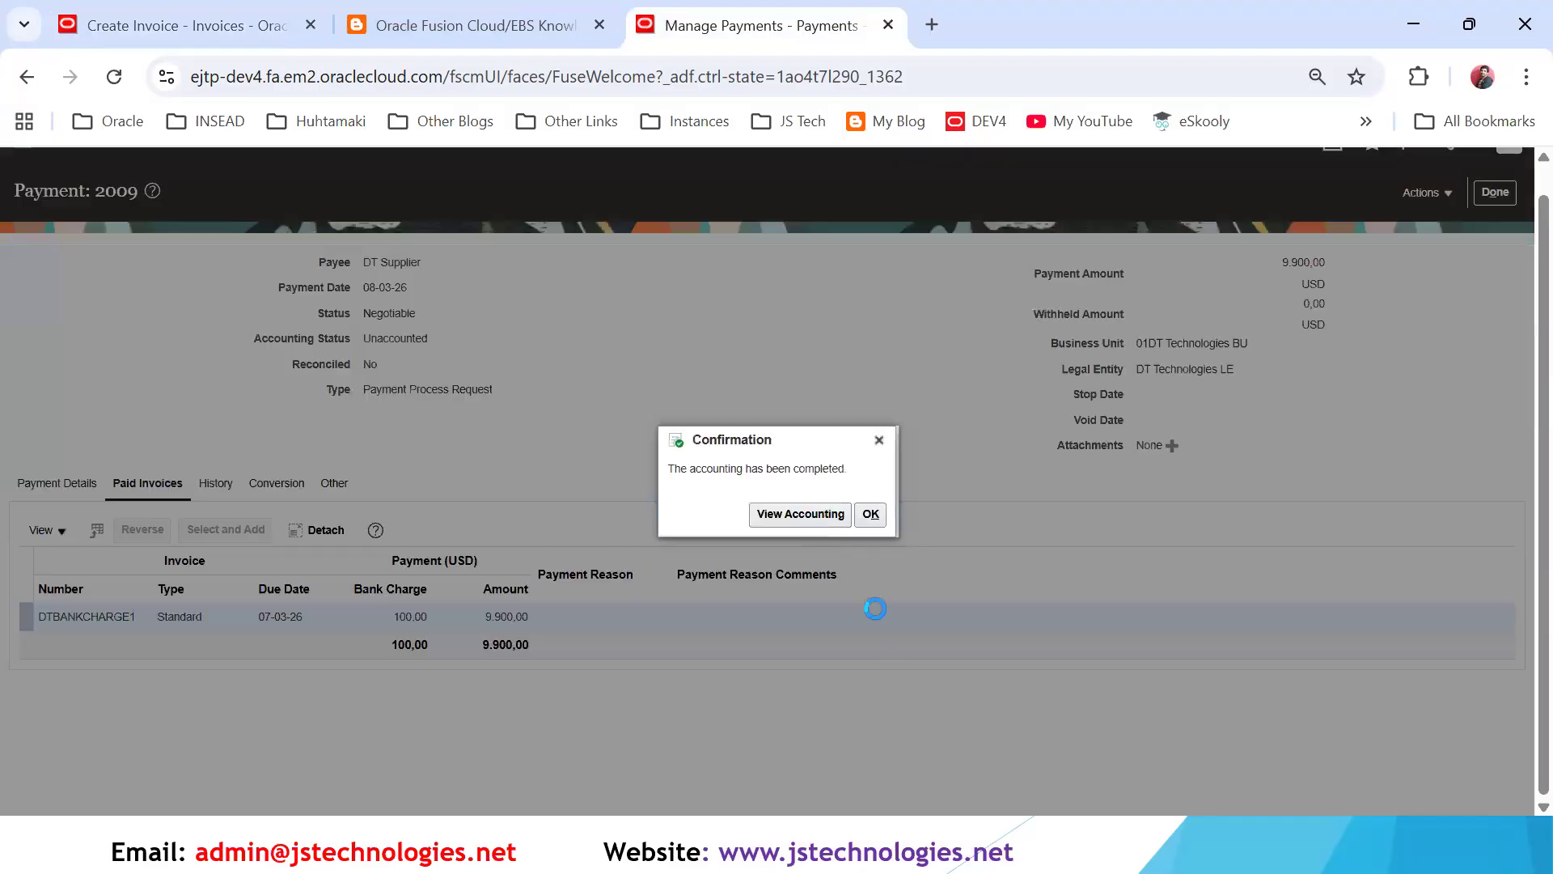
{"action": "left_click", "coordinate": [800, 513]}
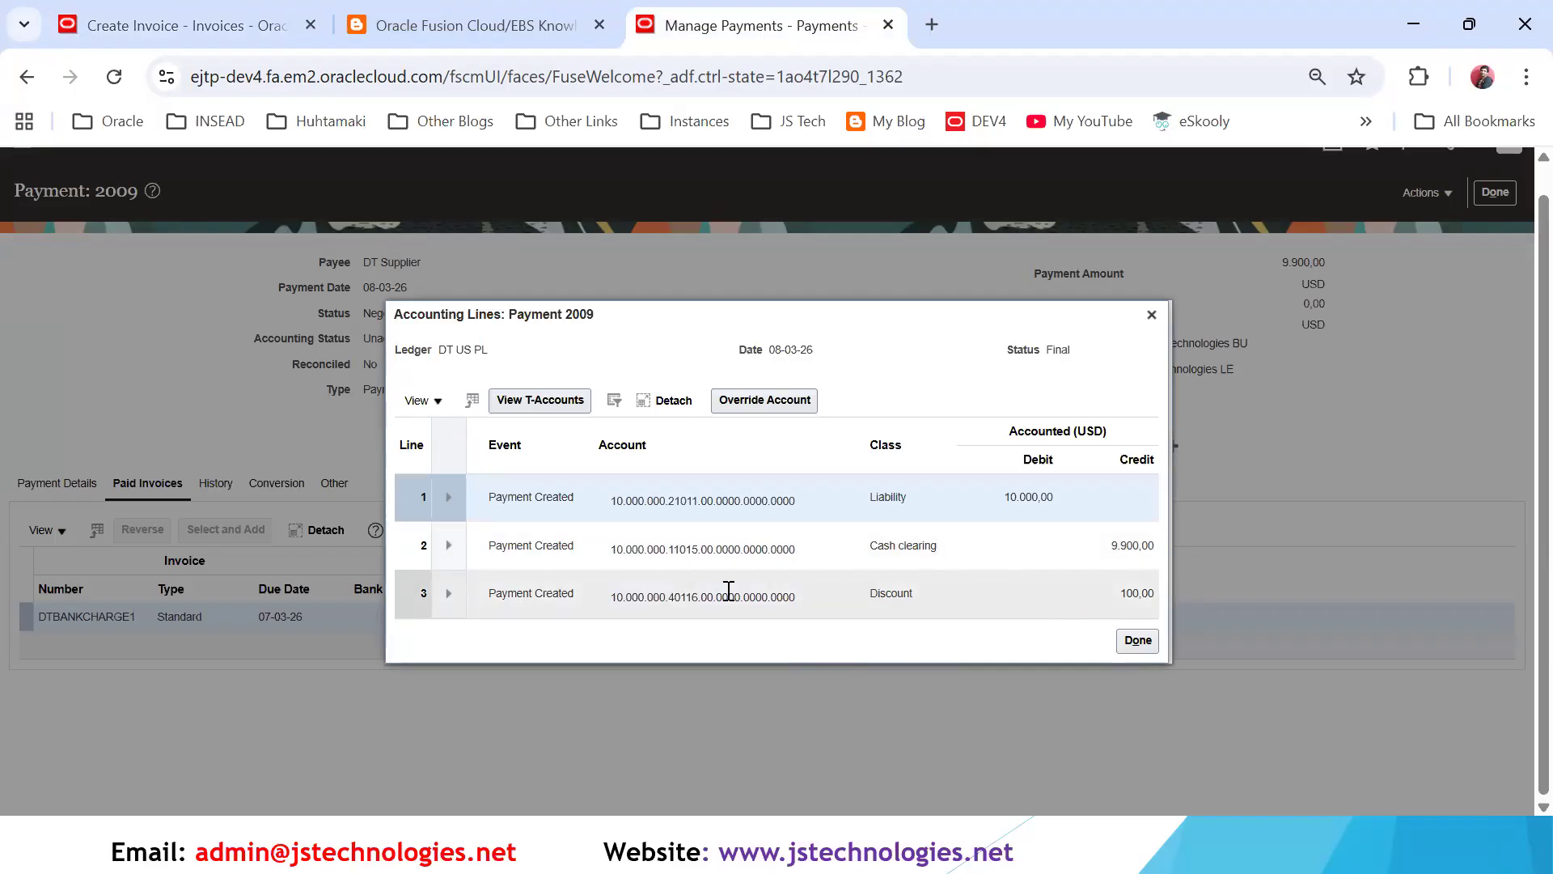
{"action": "left_click", "coordinate": [680, 597]}
{"action": "left_click", "coordinate": [1151, 316]}
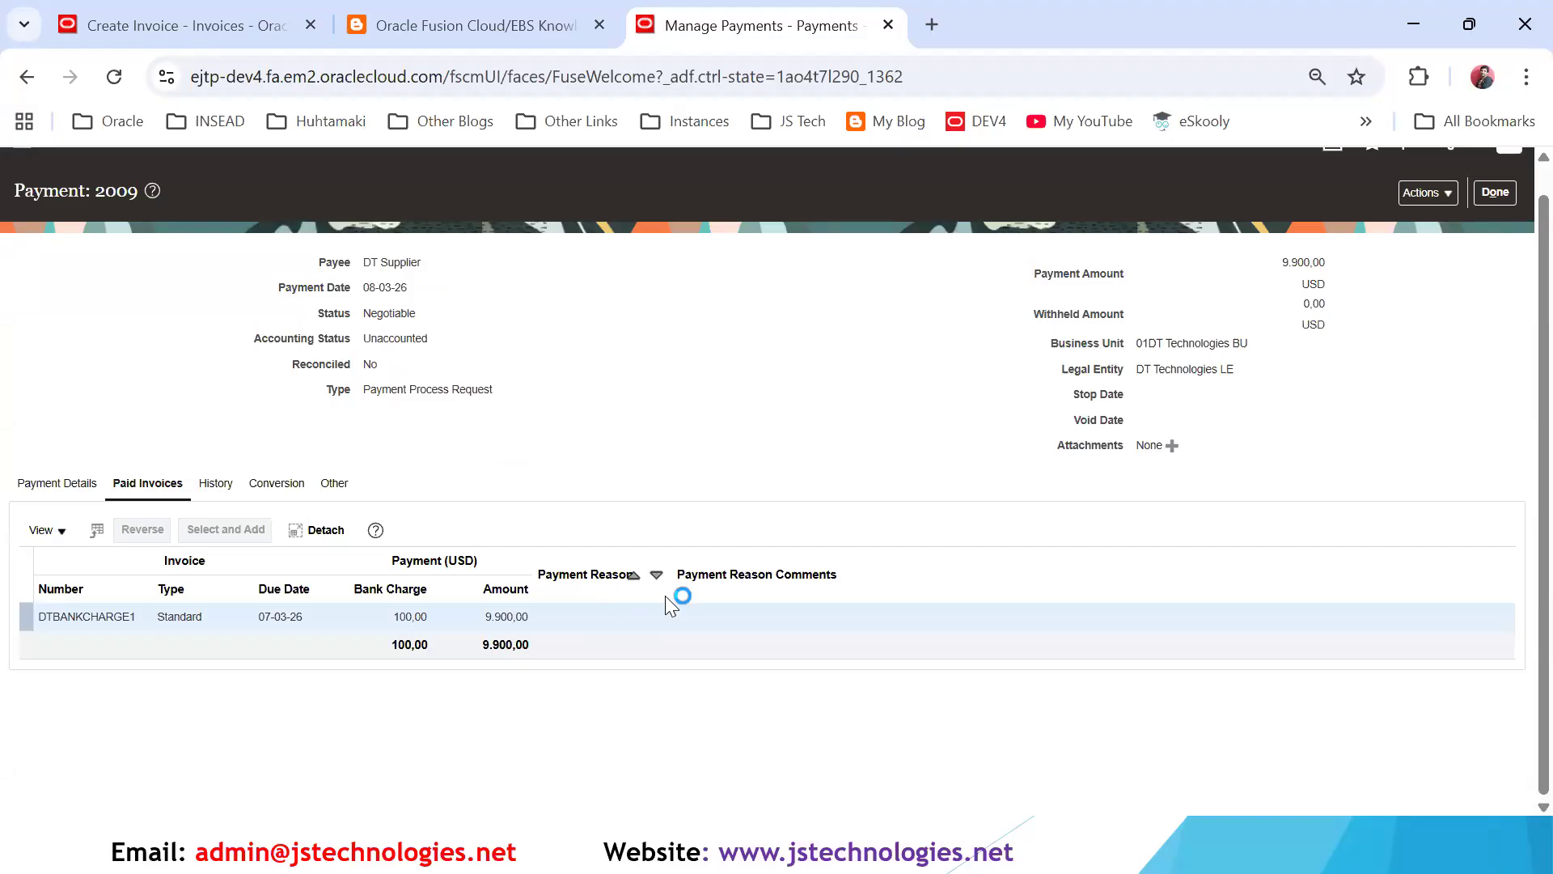
{"action": "scroll", "coordinate": [665, 596], "scroll_direction": "up", "scroll_amount": 1}
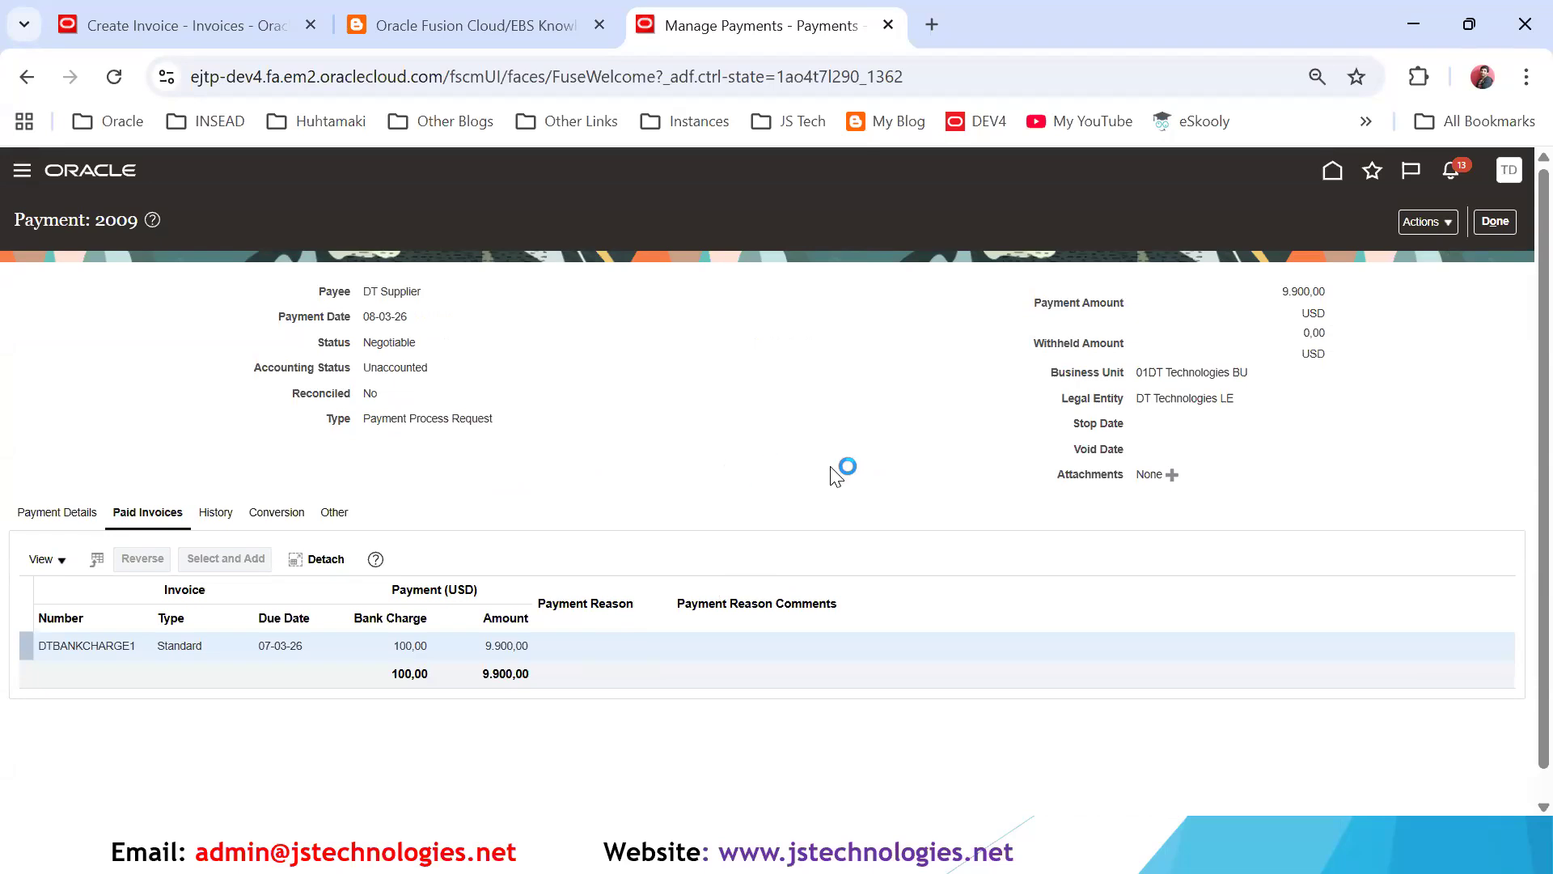